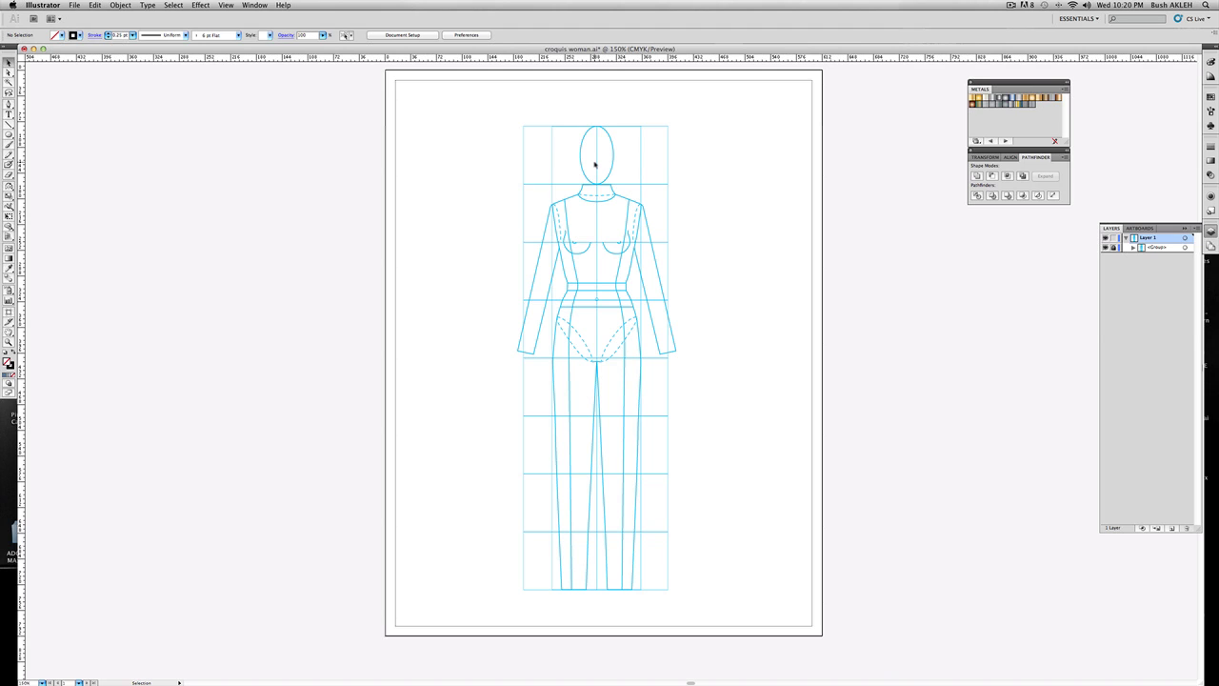
Pick the Pen tool to trace the blazer over the cyan croquis
{"action": "left_click", "coordinate": [9, 104]}
Start a black-stroked outline at the left shoulder and curve it down the armhole
{"action": "left_click", "coordinate": [577, 197]}
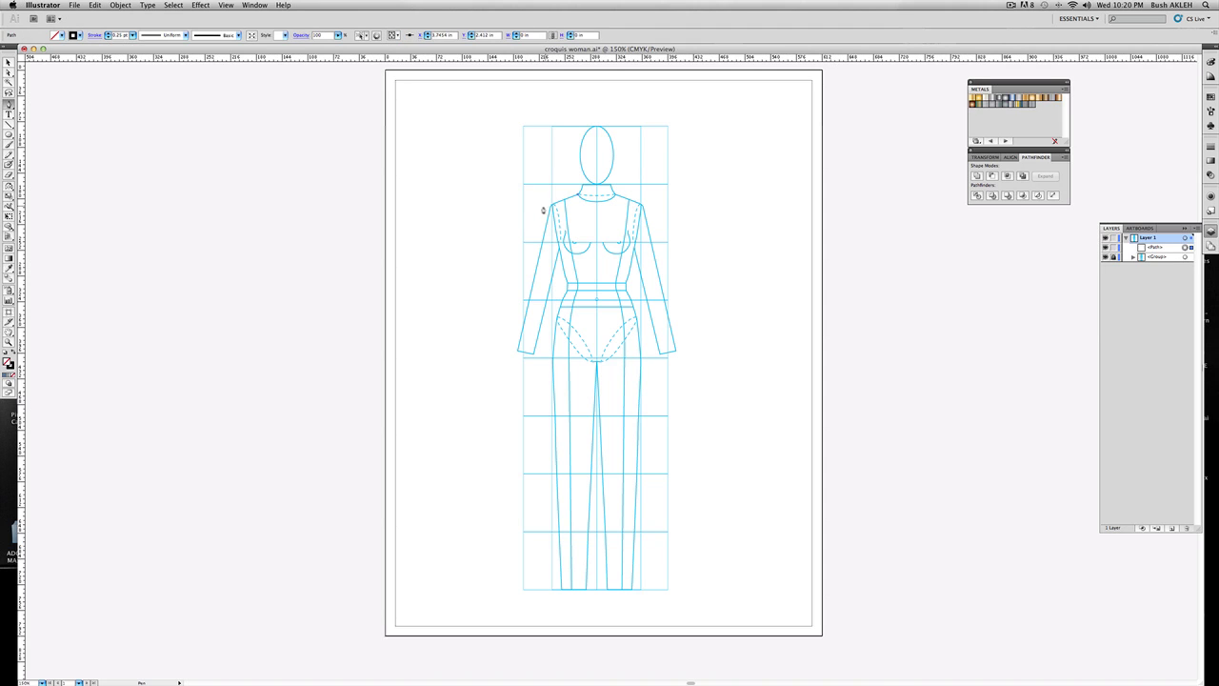
{"action": "left_click", "coordinate": [552, 207]}
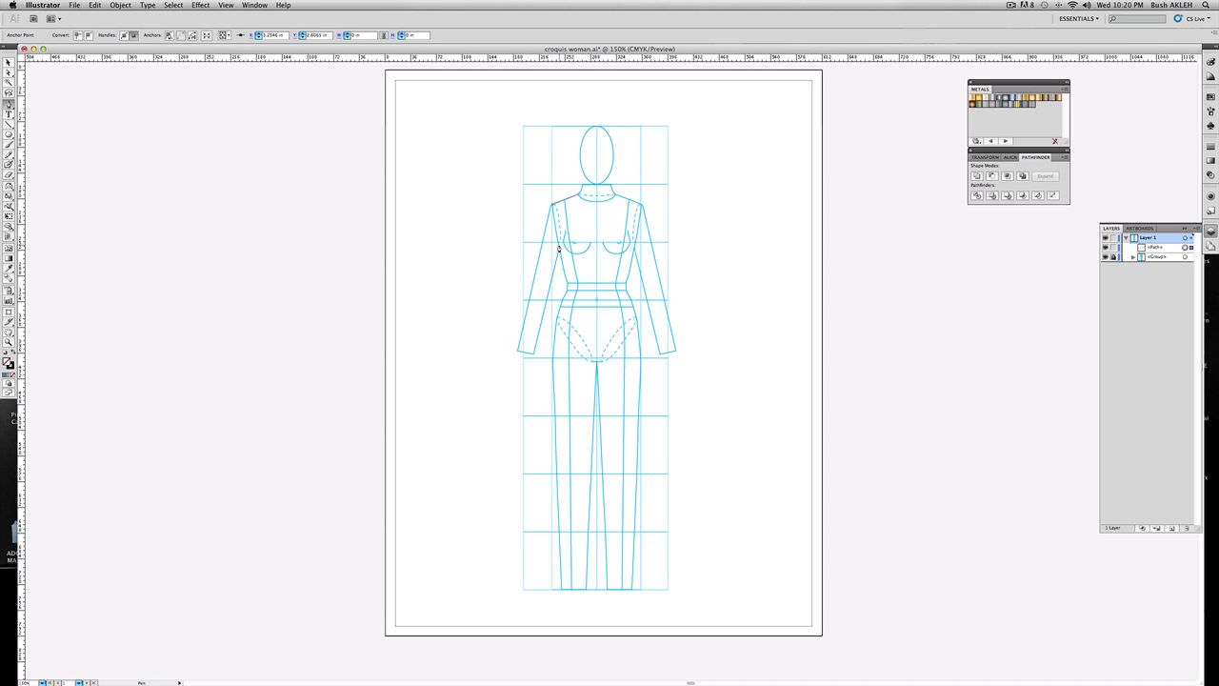
{"action": "left_click_drag", "start_coordinate": [559, 248], "coordinate": [556, 264]}
{"action": "left_click", "coordinate": [552, 275]}
{"action": "left_click", "coordinate": [7, 359]}
Curve the side seam down to a hip anchor, then zoom to 300%
{"action": "left_click_drag", "start_coordinate": [561, 296], "coordinate": [559, 311]}
{"action": "left_click", "coordinate": [553, 349]}
{"action": "key", "text": "shift"}
{"action": "left_click", "coordinate": [552, 360]}
{"action": "key", "text": "super+equal"}
{"action": "key", "text": "super+equal"}
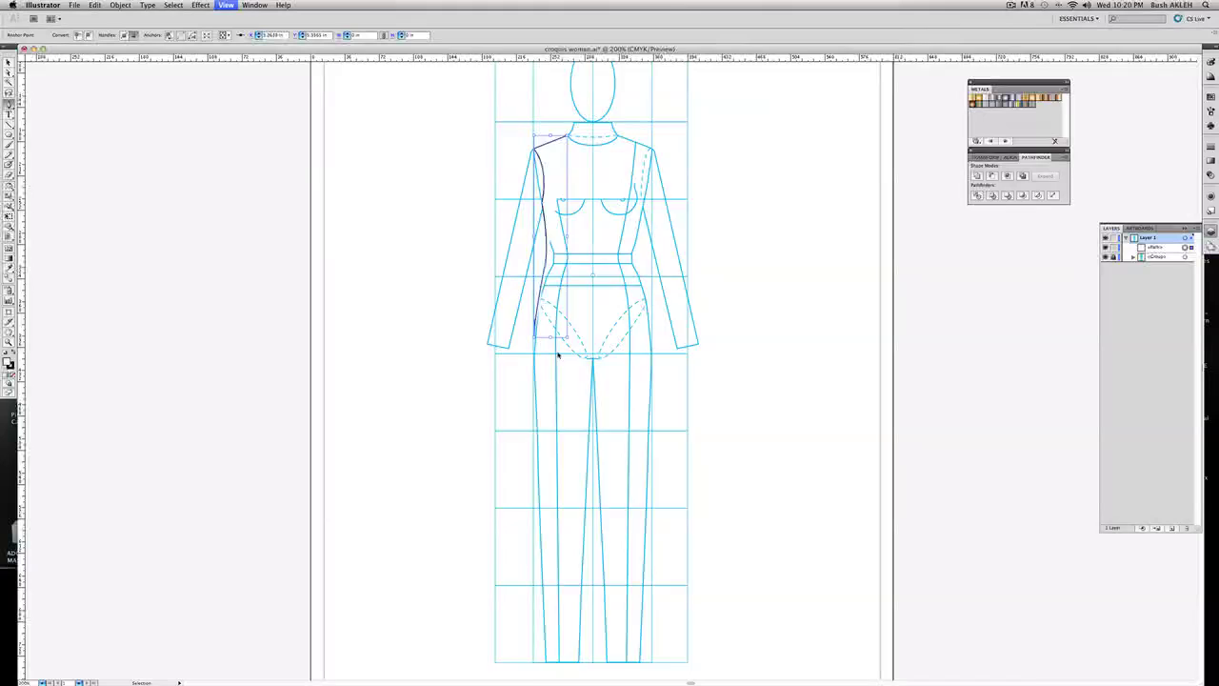
Curve the outline across the hem, straight up the centre front, and close it with a curved lapel edge
{"action": "scroll", "coordinate": [559, 356], "scroll_direction": "up", "scroll_amount": 4}
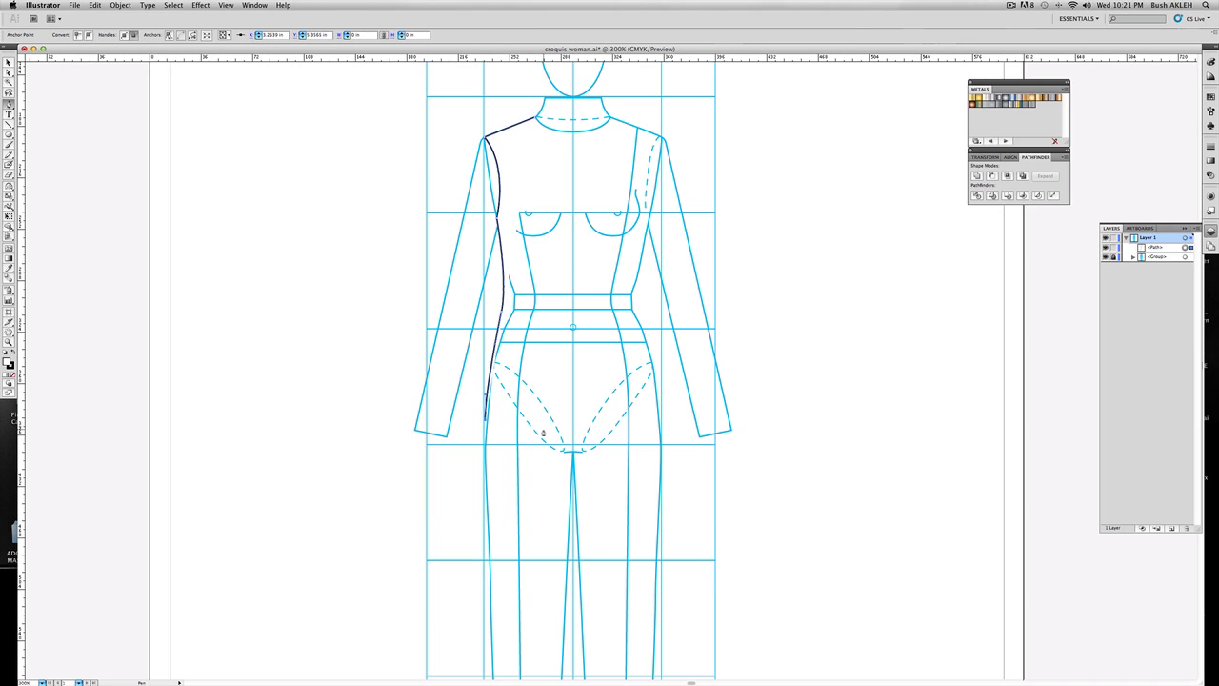
{"action": "left_click_drag", "start_coordinate": [543, 433], "coordinate": [560, 433]}
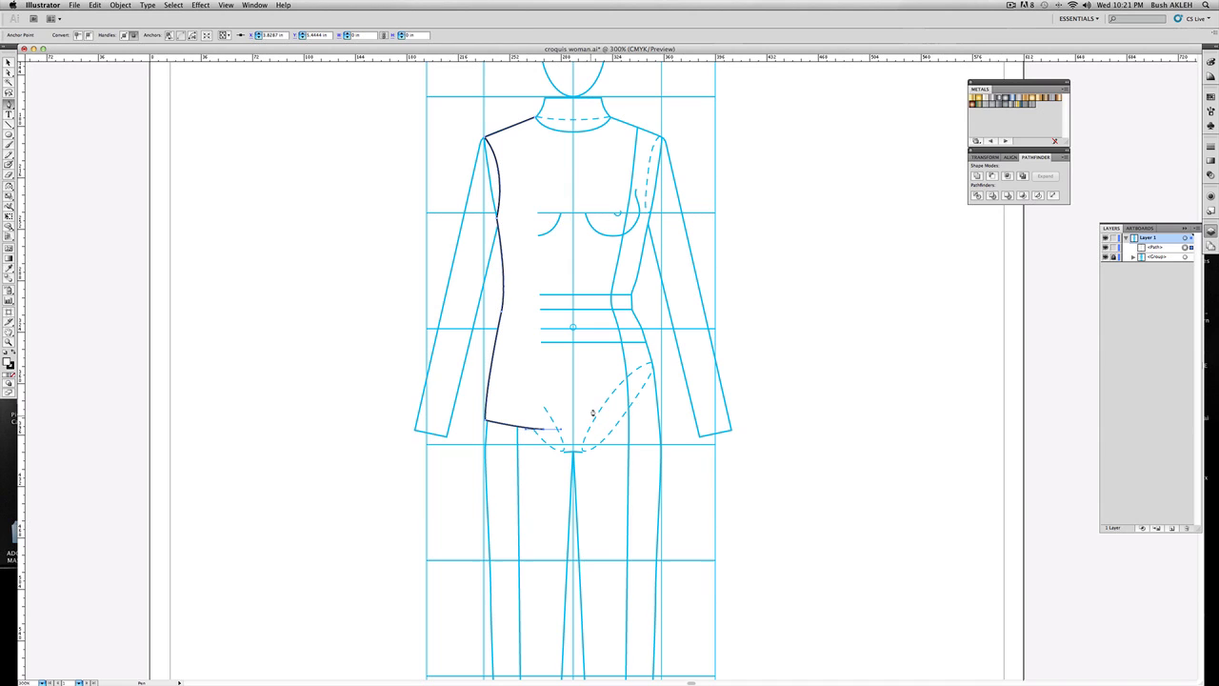
{"action": "left_click_drag", "start_coordinate": [591, 394], "coordinate": [591, 352]}
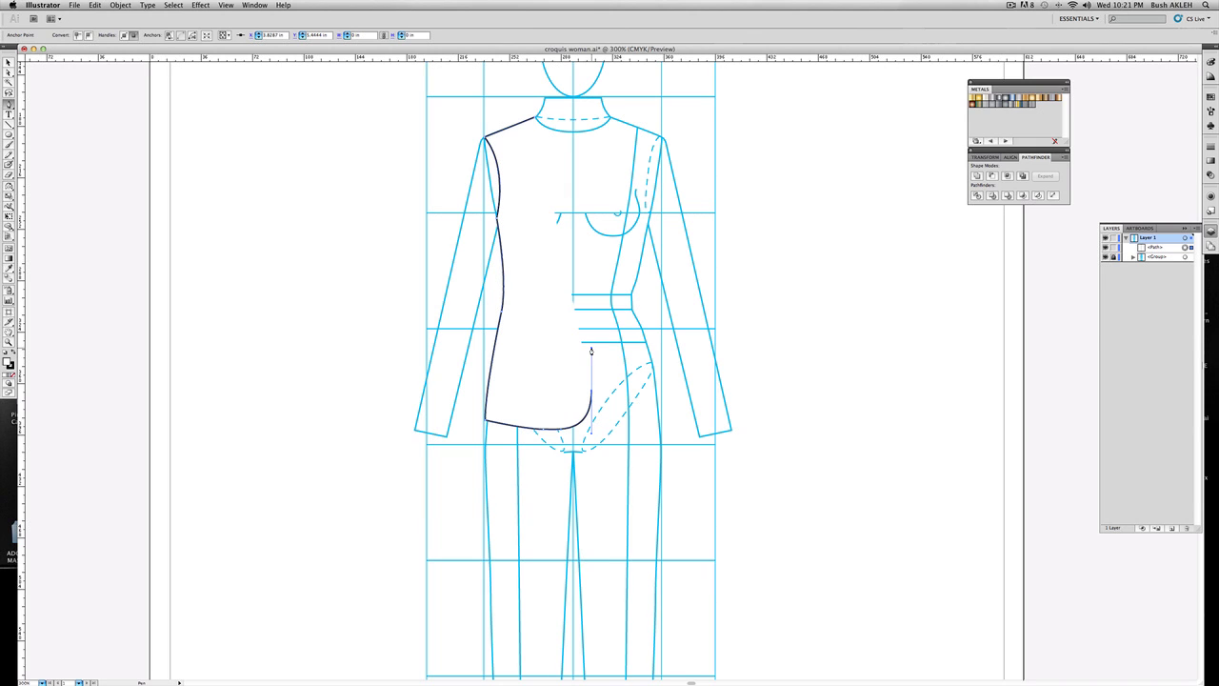
{"action": "left_click", "coordinate": [589, 281], "text": "shift"}
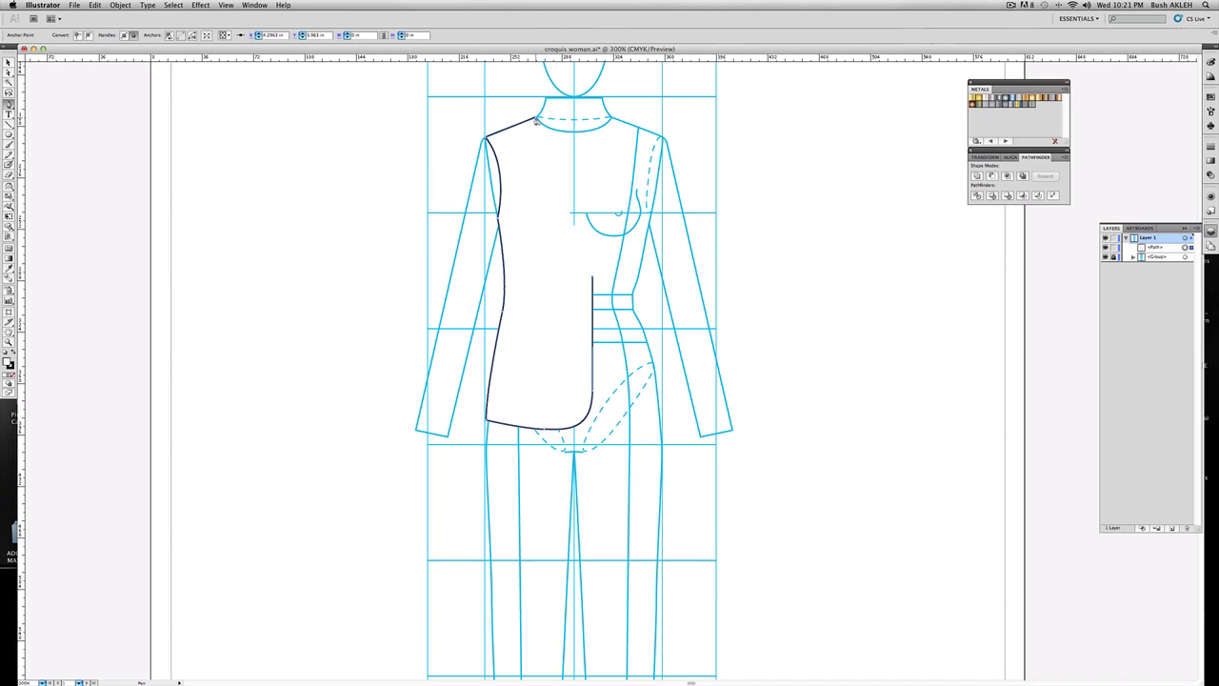
{"action": "left_click_drag", "start_coordinate": [536, 121], "coordinate": [544, 67]}
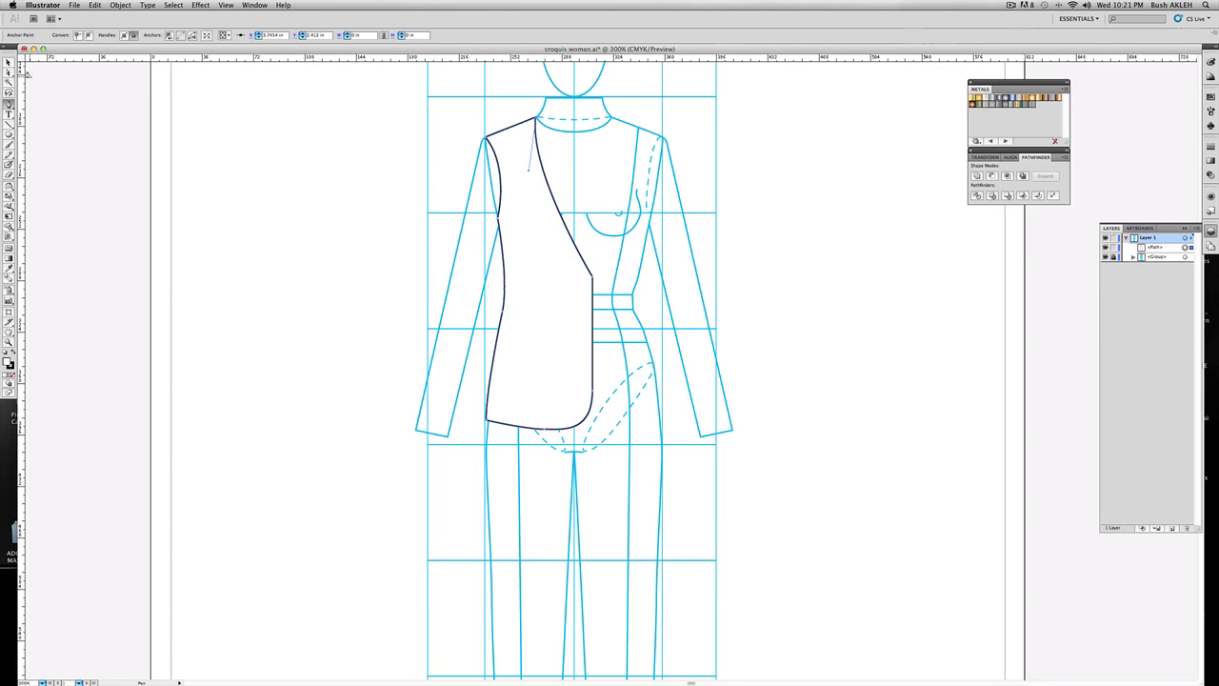
{"action": "left_click", "coordinate": [8, 63]}
{"action": "left_click", "coordinate": [340, 156]}
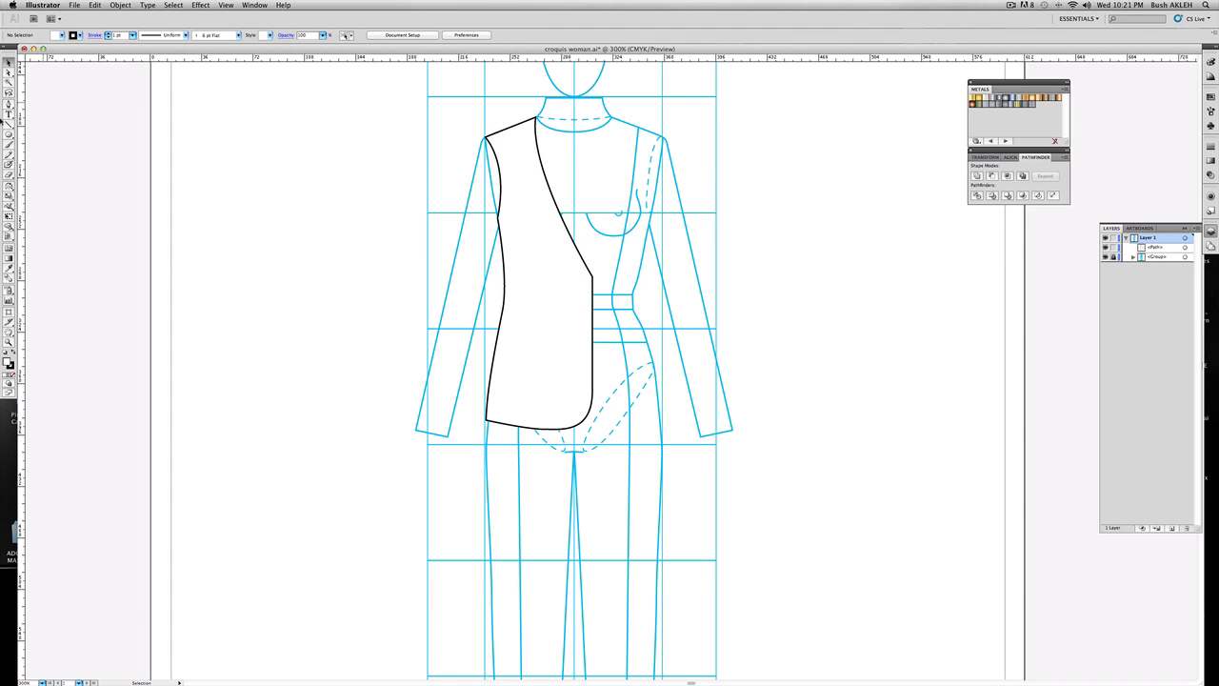
Copy the front panel's side-edge curve and place the duplicate along the panel's left edge
{"action": "left_click", "coordinate": [8, 73]}
{"action": "left_click_drag", "start_coordinate": [476, 153], "coordinate": [510, 200]}
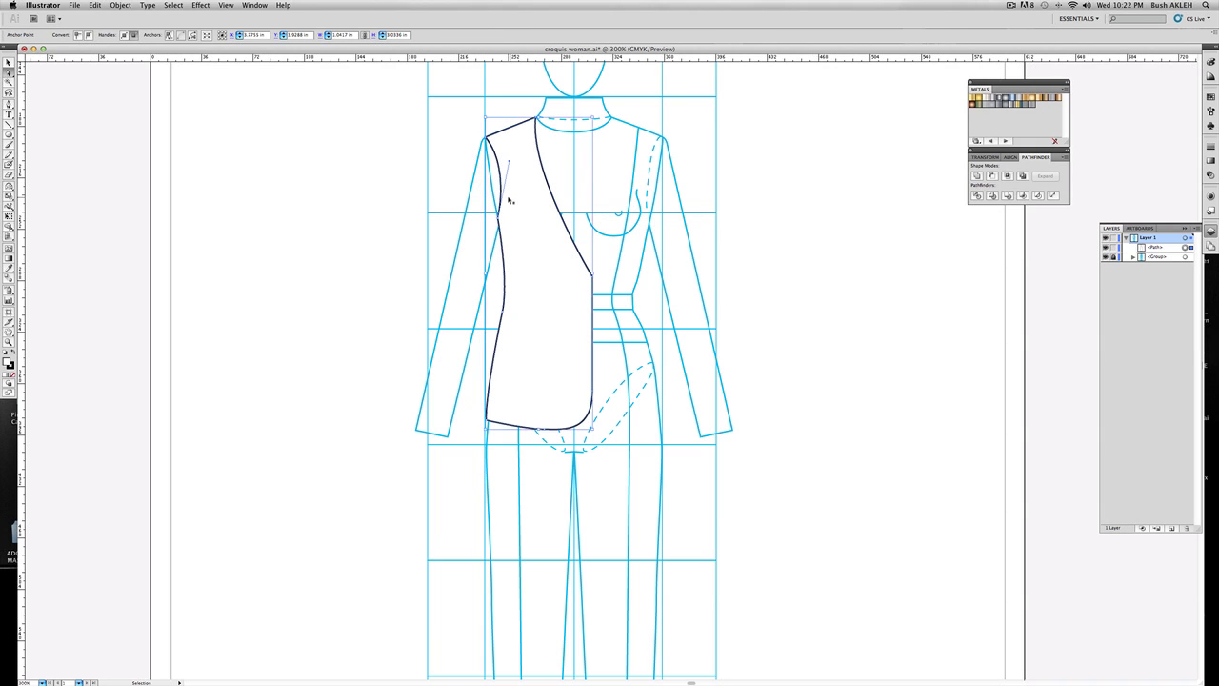
{"action": "key", "text": "super+c"}
{"action": "key", "text": "super+v"}
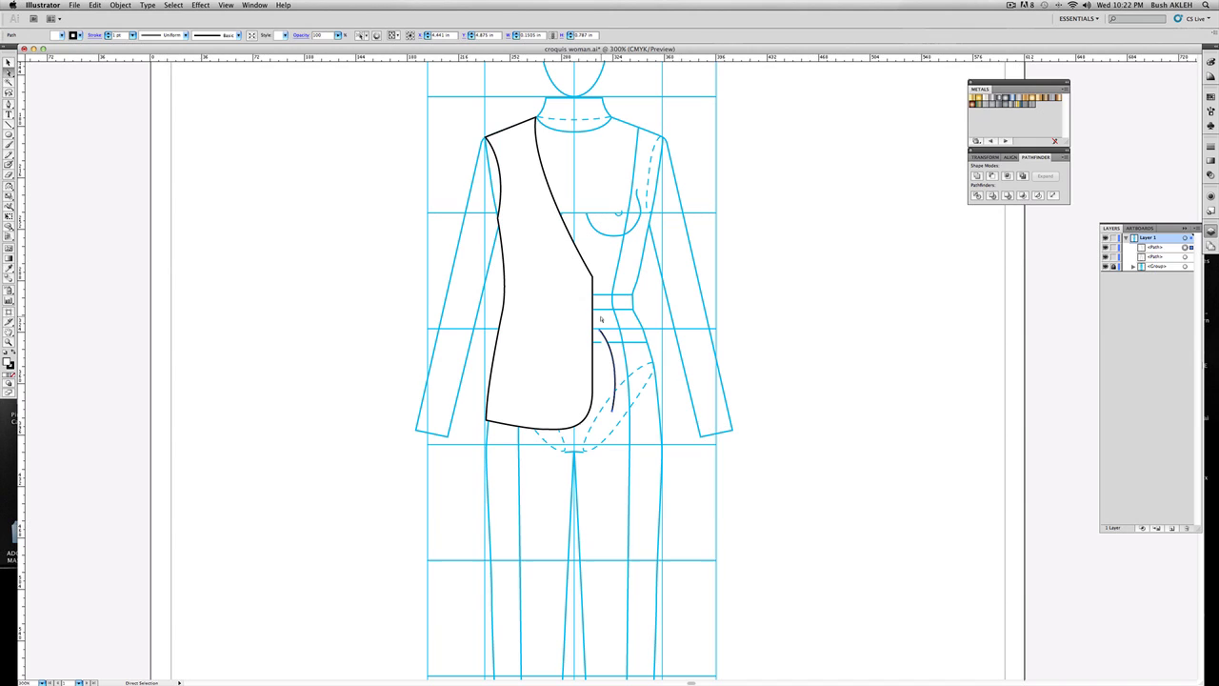
{"action": "left_click_drag", "start_coordinate": [602, 347], "coordinate": [495, 156]}
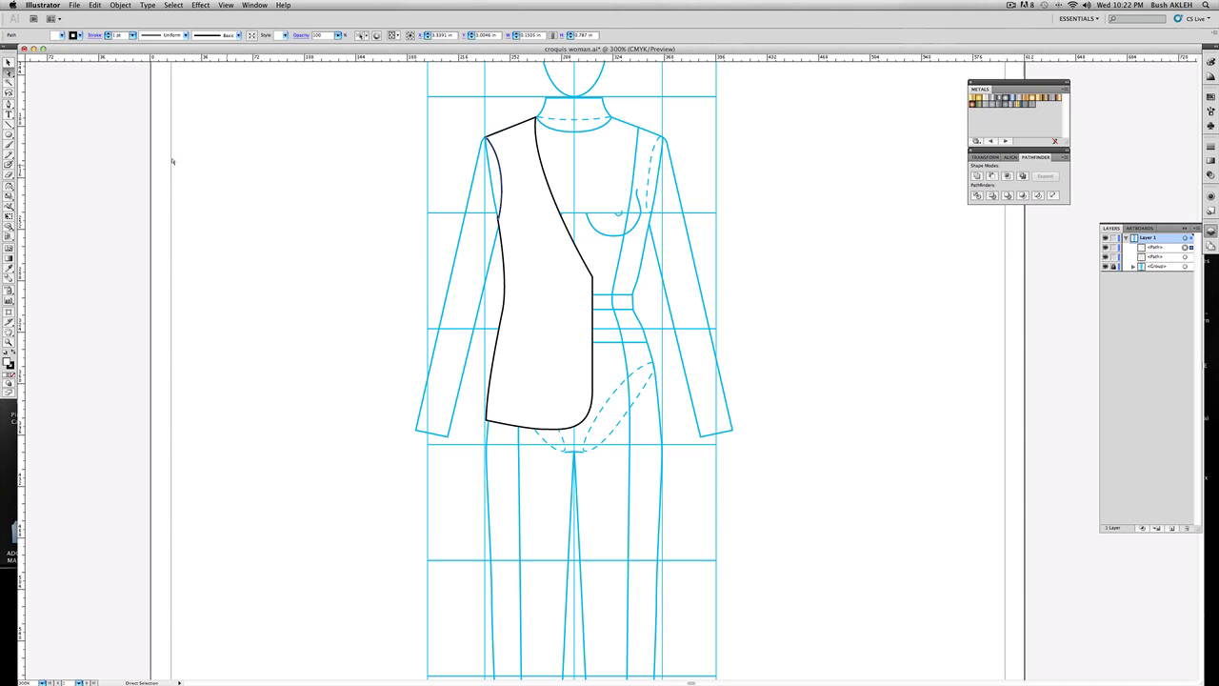
Extend the copied curve into a sleeve: outer edge to the cuff, then inner seam up to the armhole
{"action": "left_click", "coordinate": [8, 104]}
{"action": "left_click", "coordinate": [486, 140]}
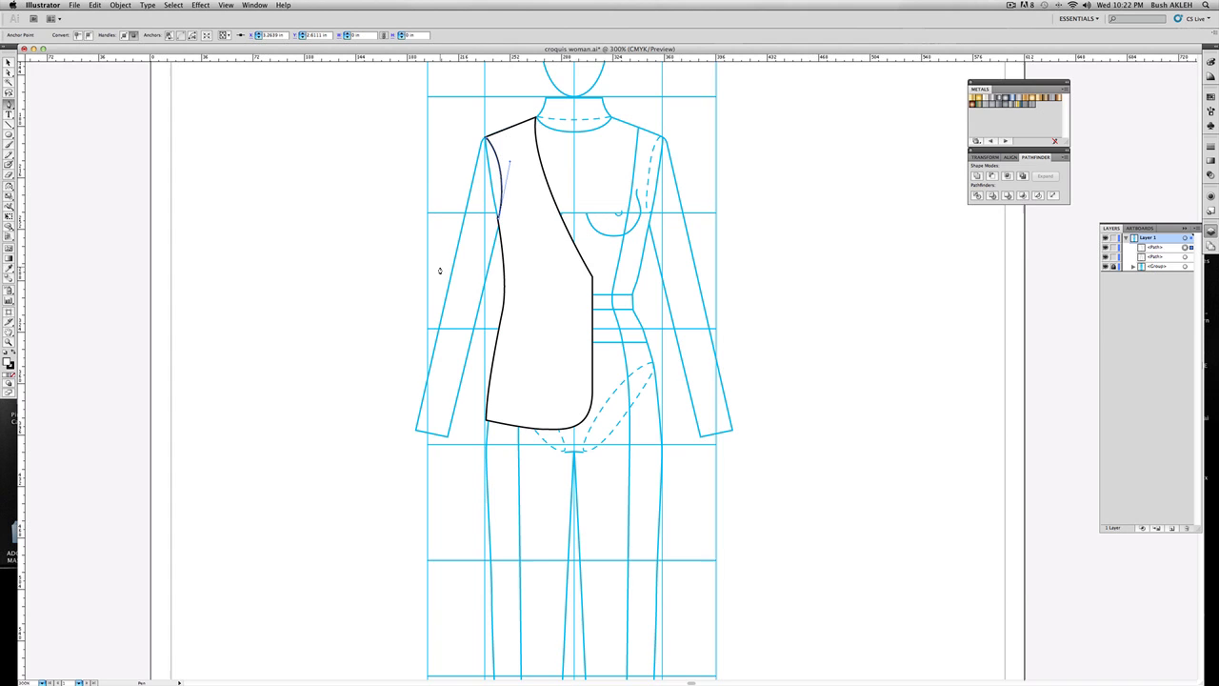
{"action": "scroll", "coordinate": [440, 271], "scroll_direction": "down", "scroll_amount": 2}
{"action": "scroll", "coordinate": [440, 271], "scroll_direction": "left", "scroll_amount": 2}
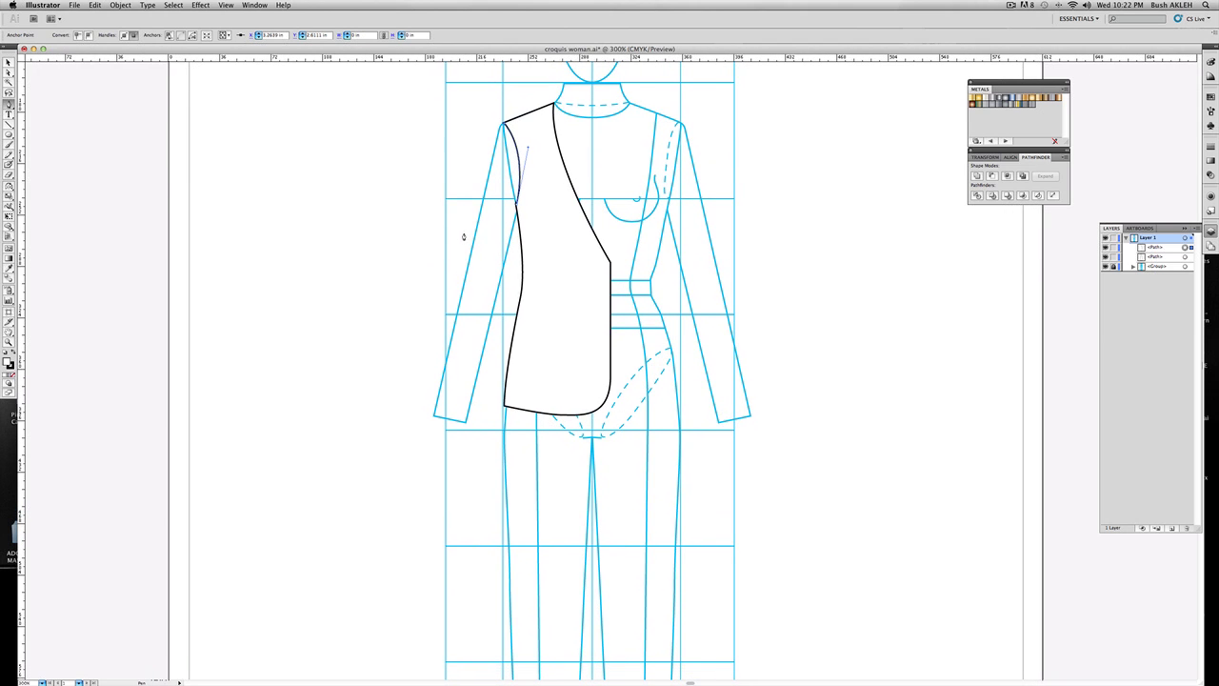
{"action": "scroll", "coordinate": [463, 236], "scroll_direction": "down", "scroll_amount": 1}
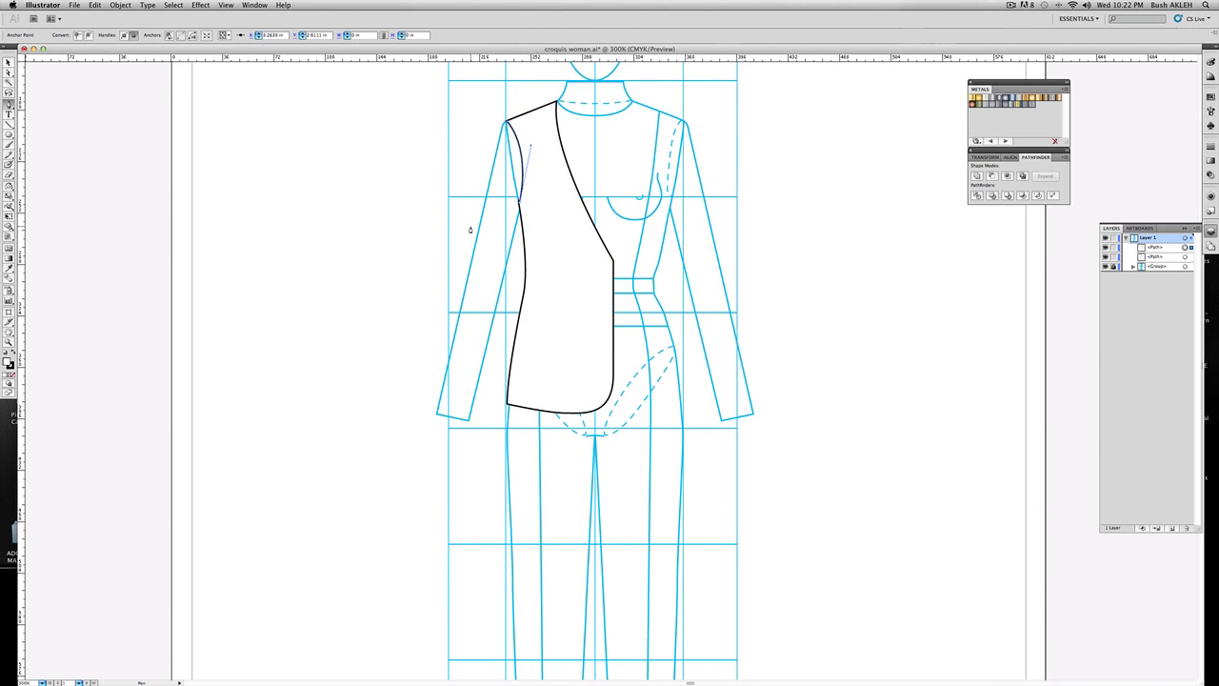
{"action": "left_click_drag", "start_coordinate": [471, 230], "coordinate": [463, 303]}
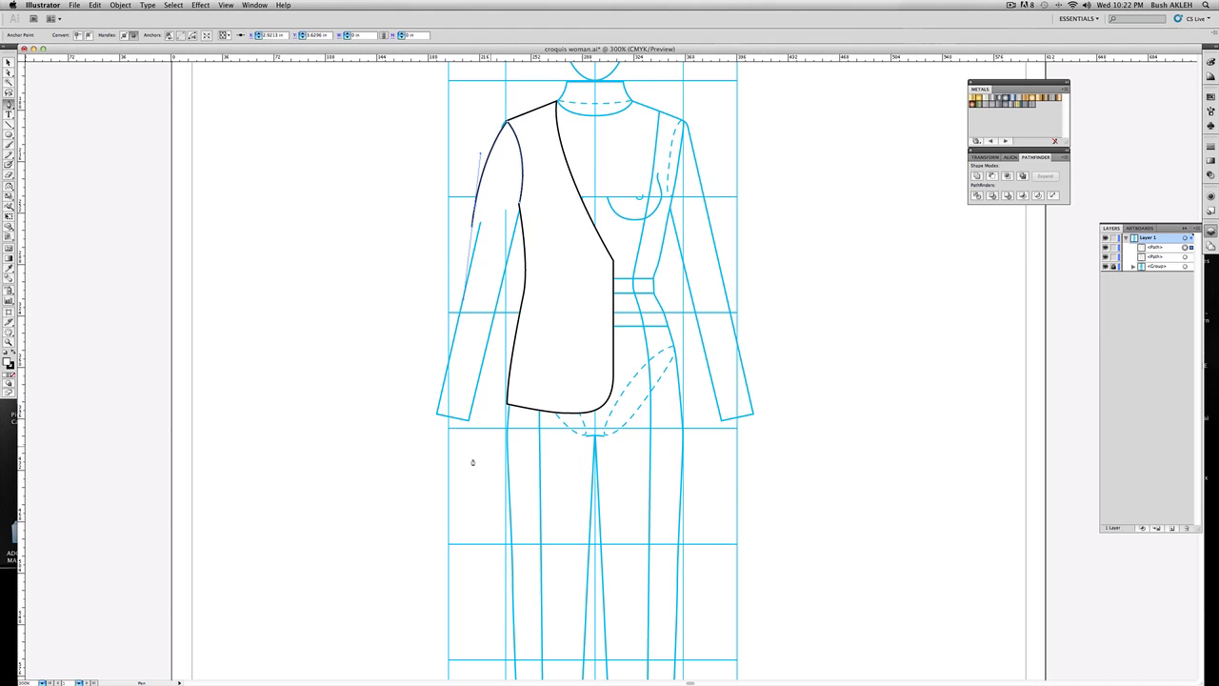
{"action": "left_click", "coordinate": [458, 411]}
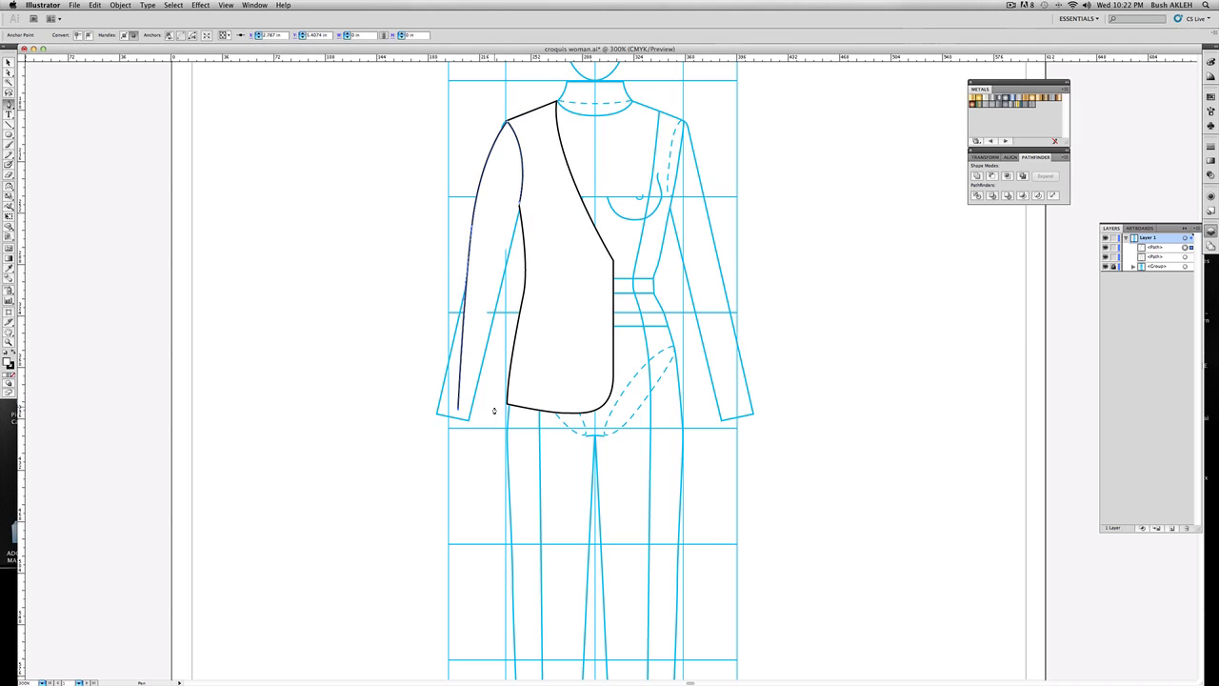
{"action": "left_click", "coordinate": [507, 405]}
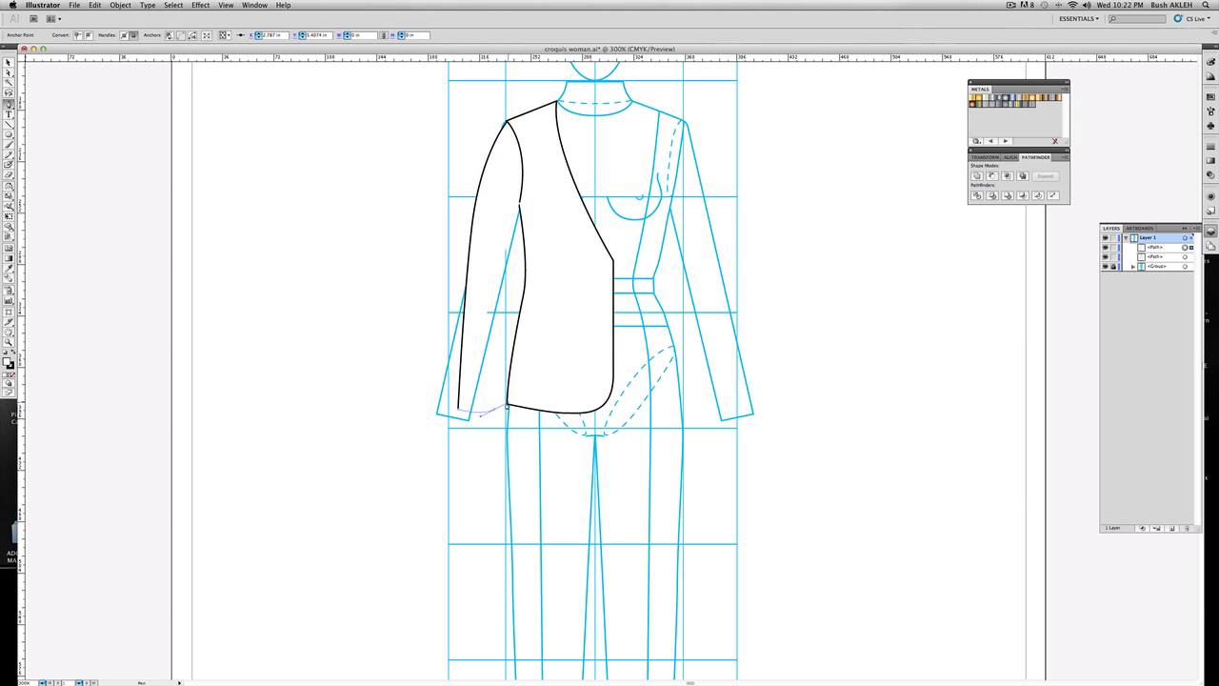
{"action": "left_click", "coordinate": [505, 406]}
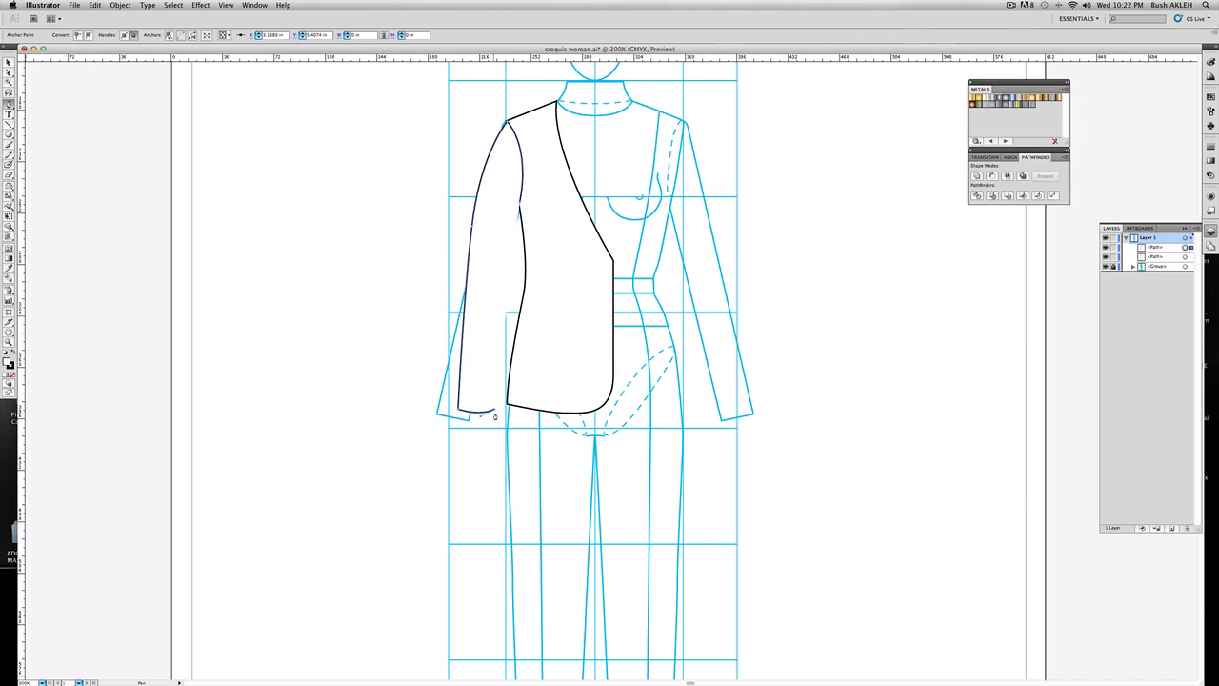
{"action": "left_click", "coordinate": [505, 270]}
{"action": "left_click_drag", "start_coordinate": [505, 270], "coordinate": [510, 244]}
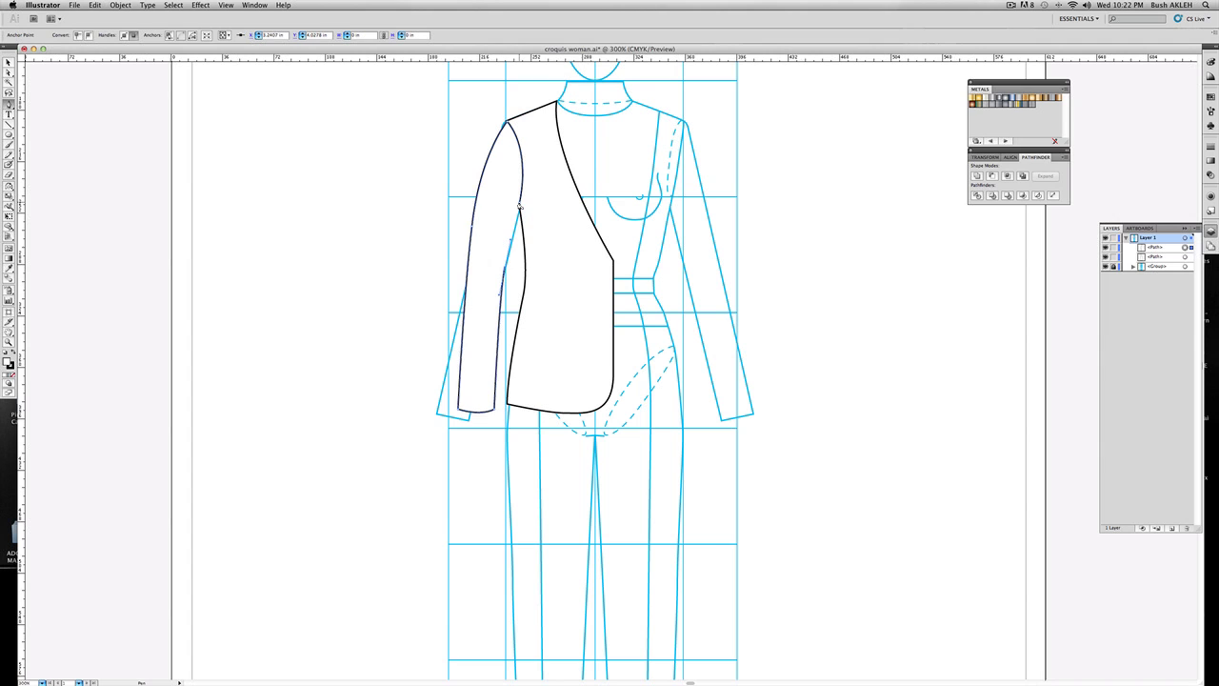
{"action": "left_click", "coordinate": [519, 206]}
Reshape the sleeve's outer and inner curves by adjusting anchors with Direct Selection
{"action": "left_click", "coordinate": [9, 73]}
{"action": "left_click", "coordinate": [393, 253]}
{"action": "left_click", "coordinate": [469, 245]}
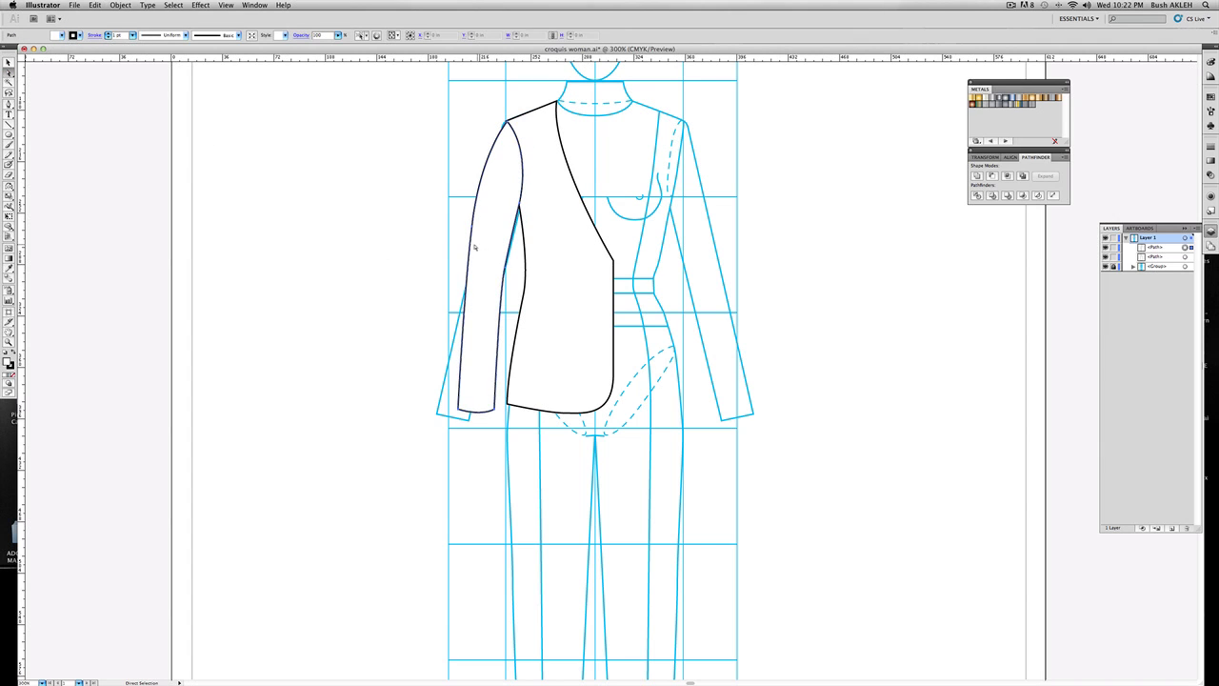
{"action": "left_click", "coordinate": [473, 231]}
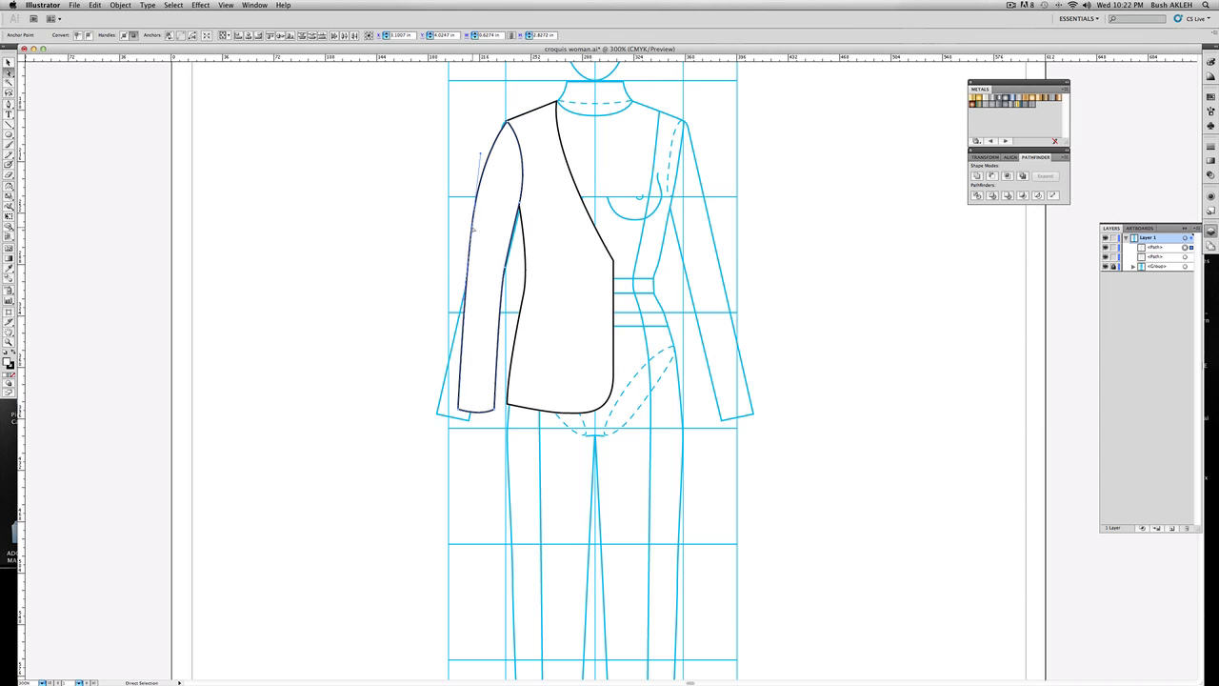
{"action": "left_click", "coordinate": [475, 242]}
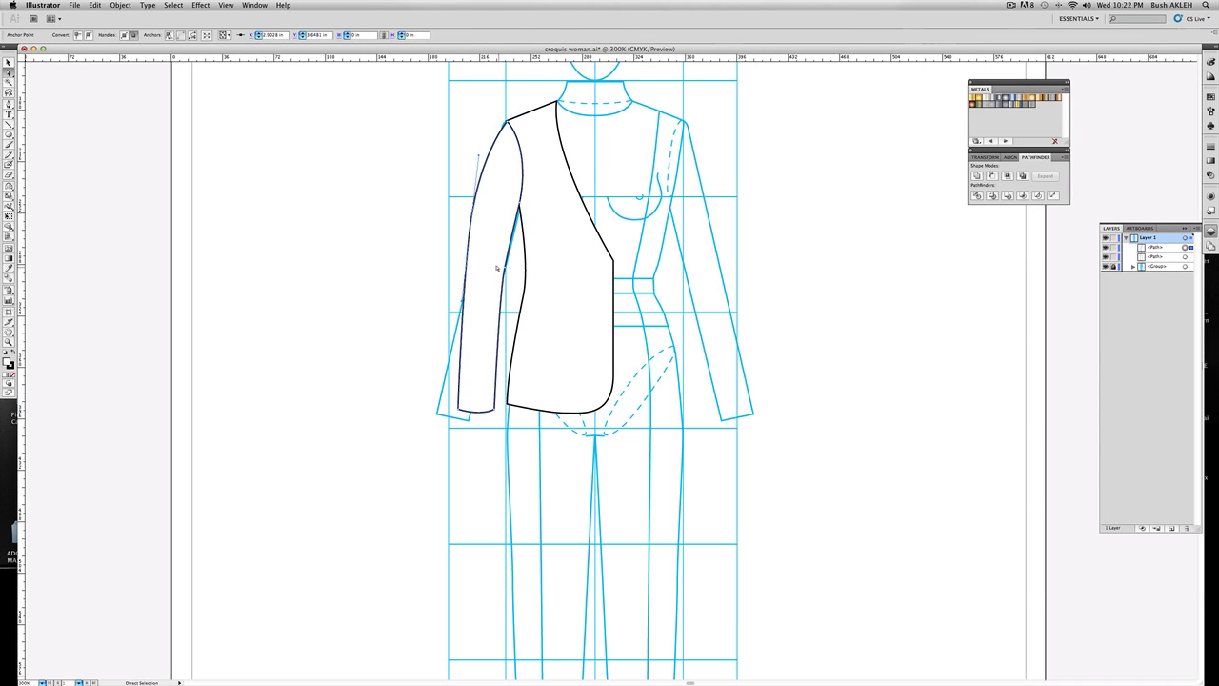
{"action": "left_click_drag", "start_coordinate": [473, 231], "coordinate": [469, 235]}
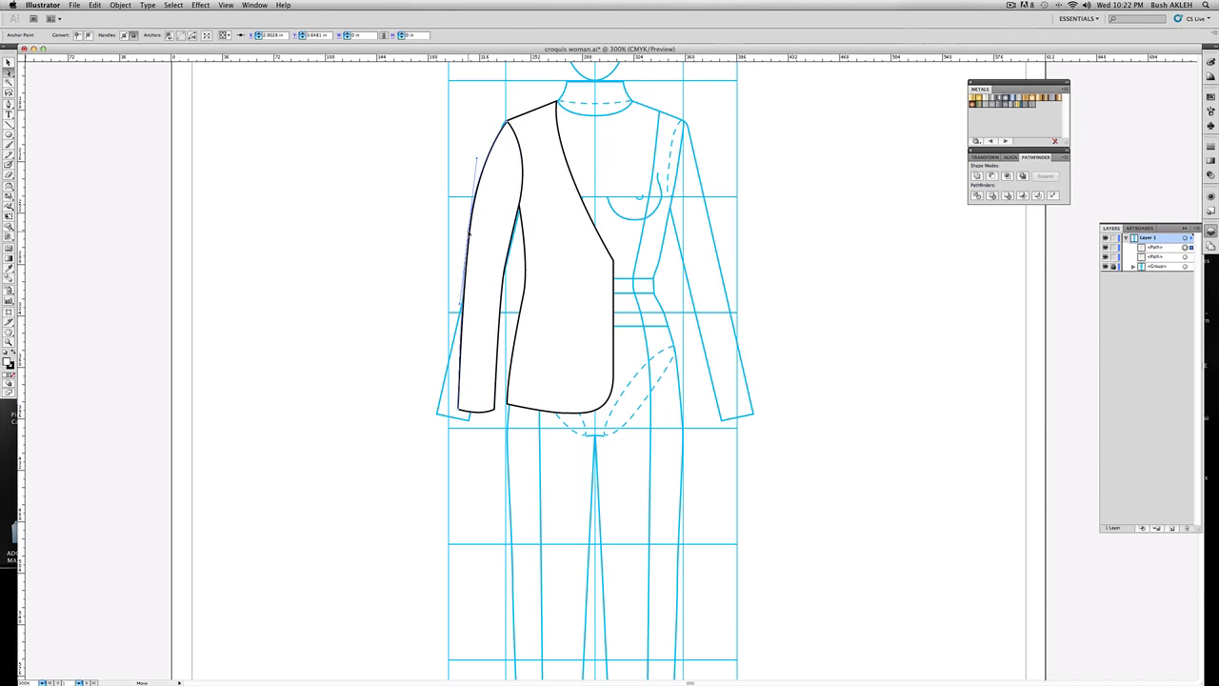
{"action": "left_click", "coordinate": [504, 267]}
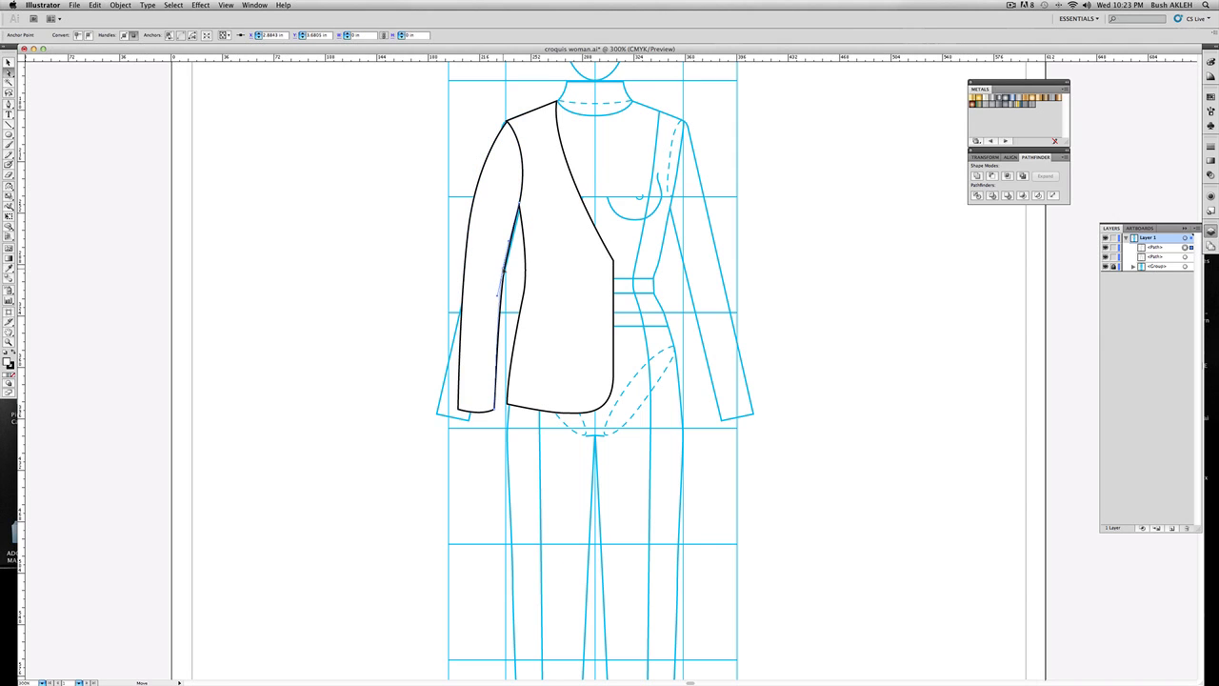
Draw a curved seam line running down the length of the sleeve
{"action": "left_click", "coordinate": [362, 221]}
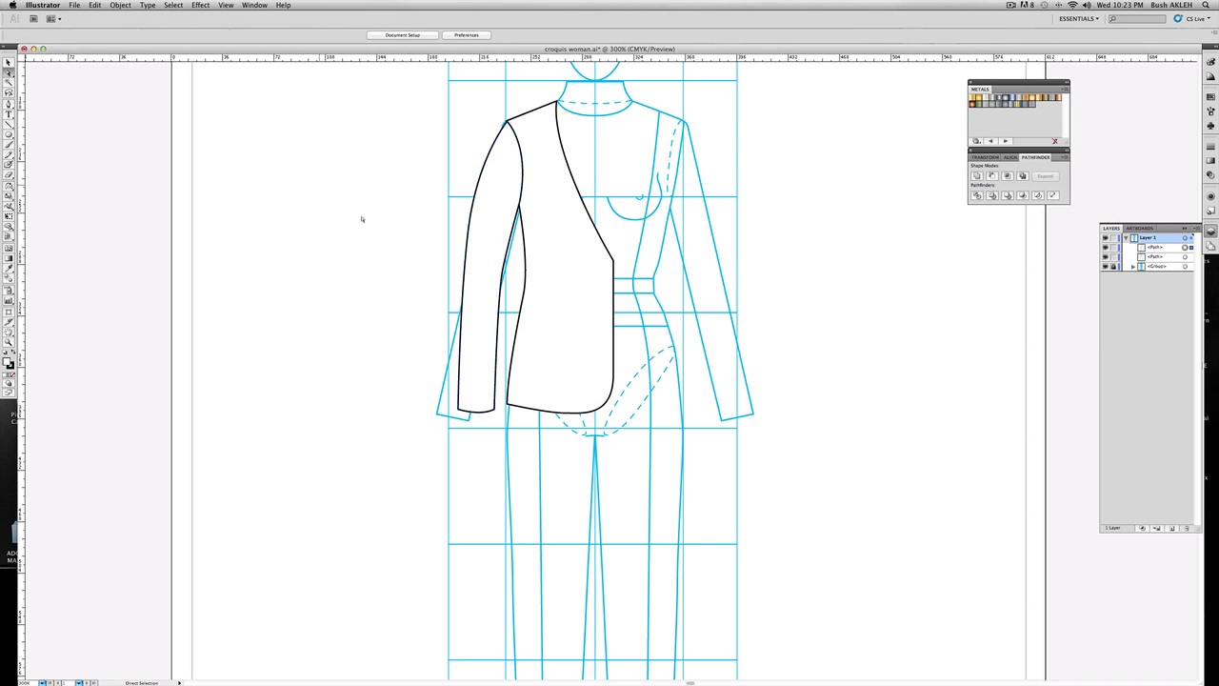
{"action": "left_click", "coordinate": [8, 103]}
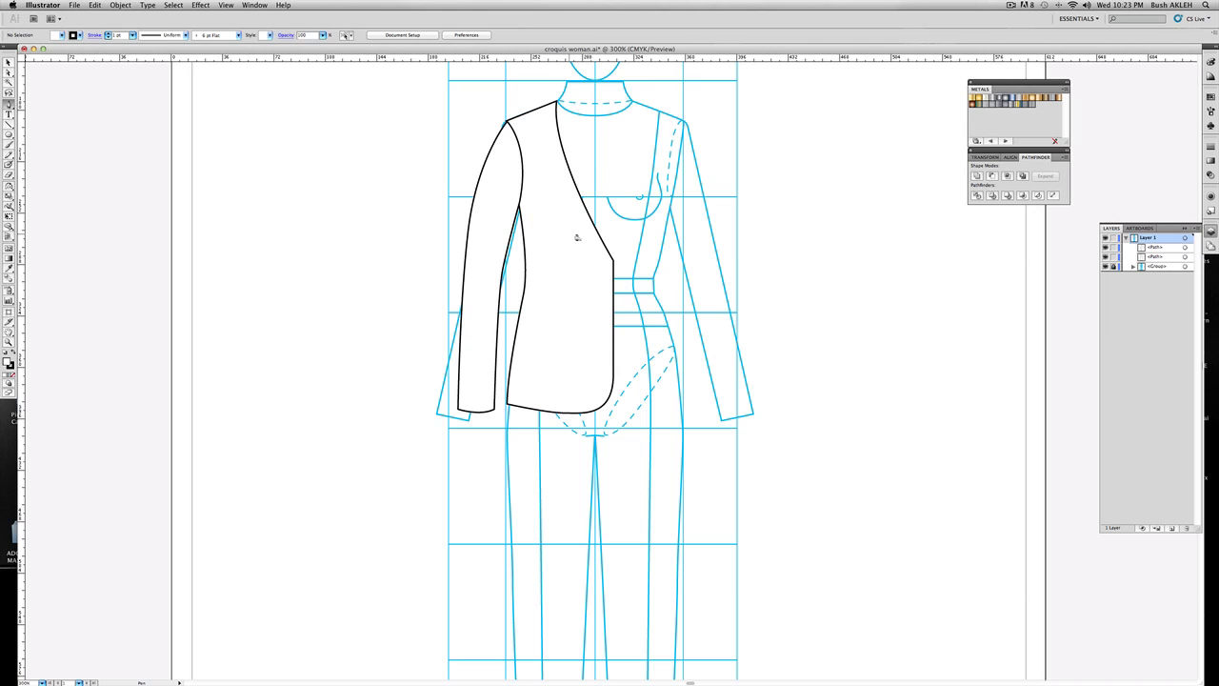
{"action": "left_click", "coordinate": [504, 198]}
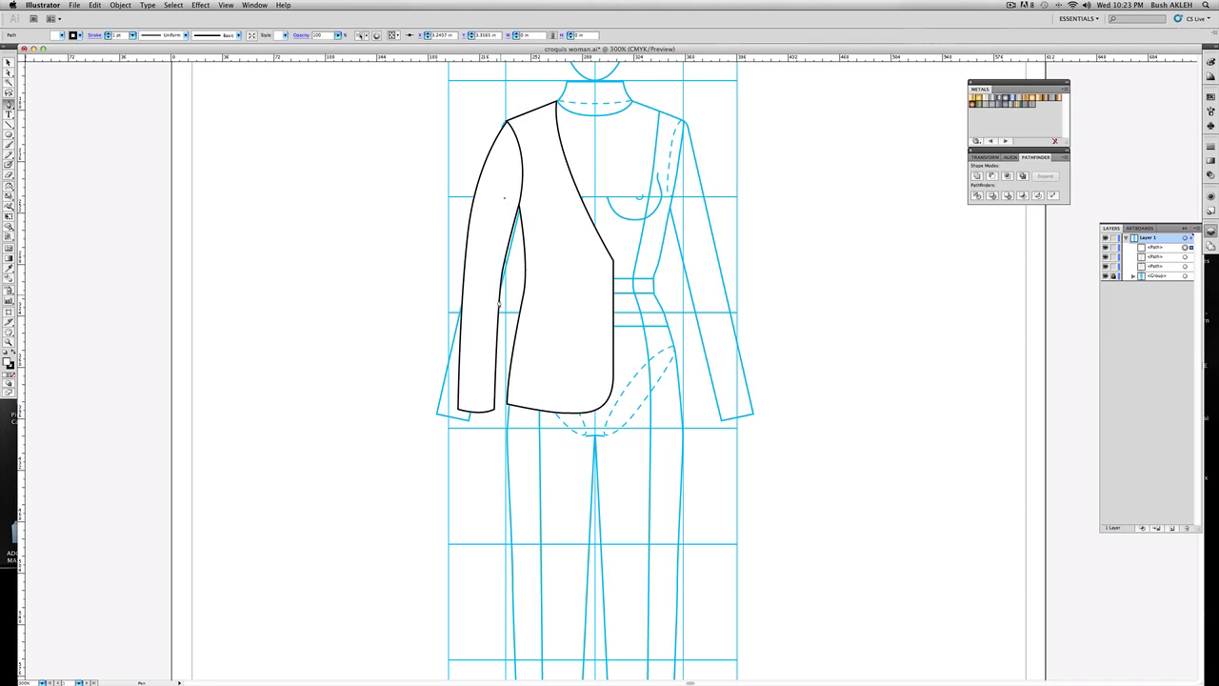
{"action": "left_click_drag", "start_coordinate": [497, 309], "coordinate": [497, 342]}
{"action": "key", "text": "a"}
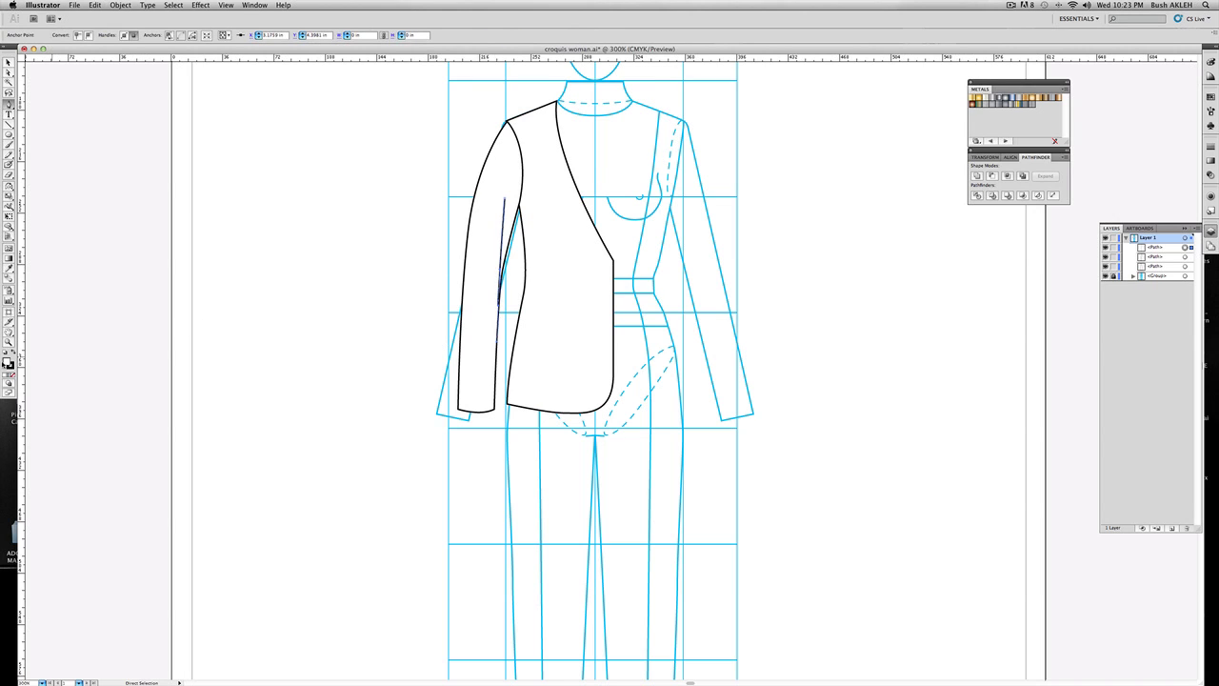
{"action": "key", "text": "p"}
Set the sleeve seam's stroke weight to 0.5 pt
{"action": "left_click", "coordinate": [1211, 146]}
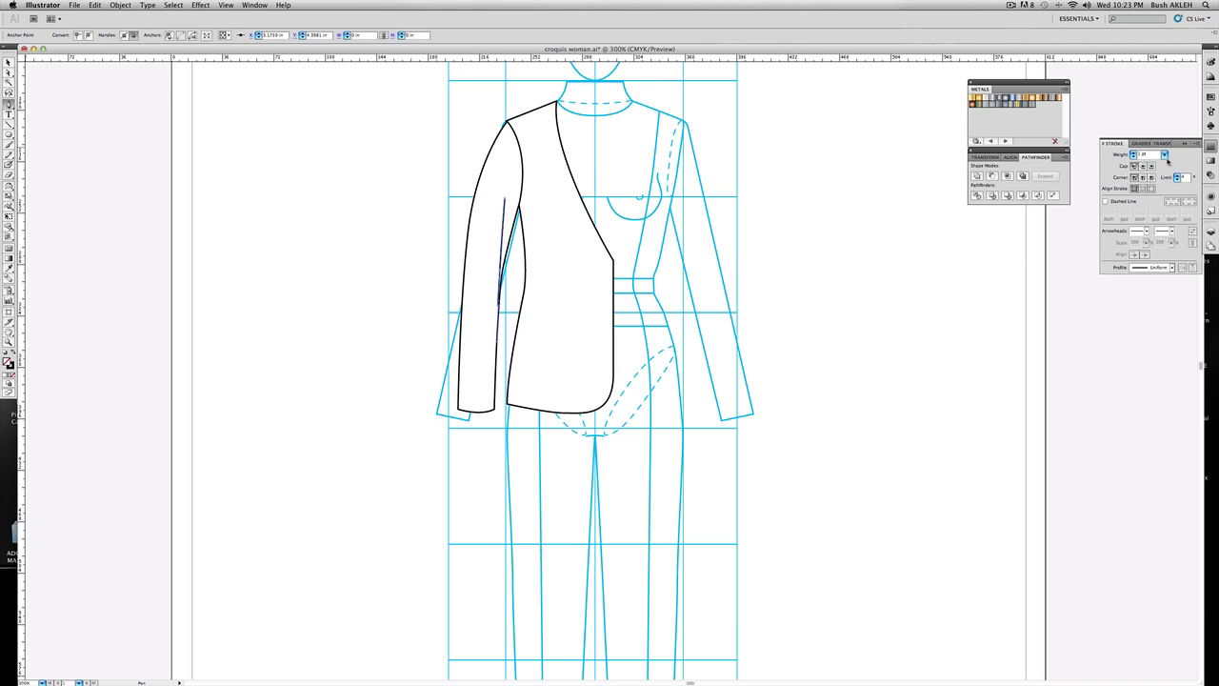
{"action": "left_click", "coordinate": [1165, 158]}
{"action": "left_click", "coordinate": [1157, 134]}
{"action": "left_click", "coordinate": [7, 62]}
{"action": "left_click", "coordinate": [115, 168]}
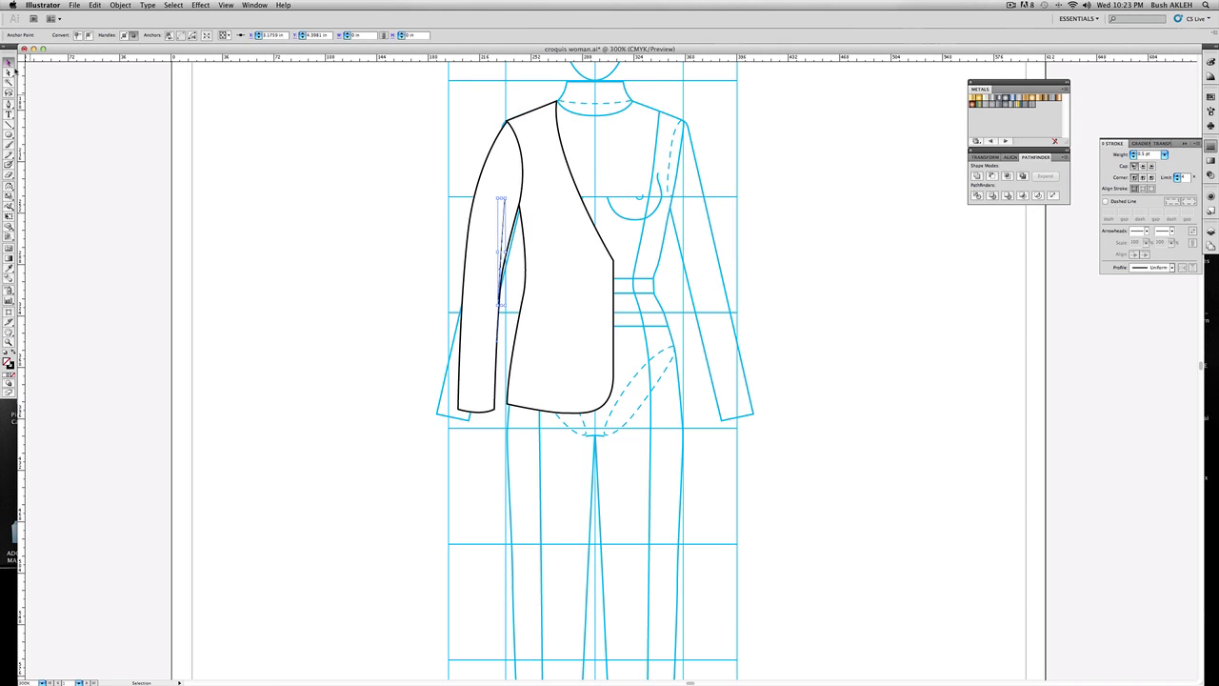
Zoom in to check the thin sleeve seam, then zoom back out to the whole jacket
{"action": "left_click", "coordinate": [9, 340]}
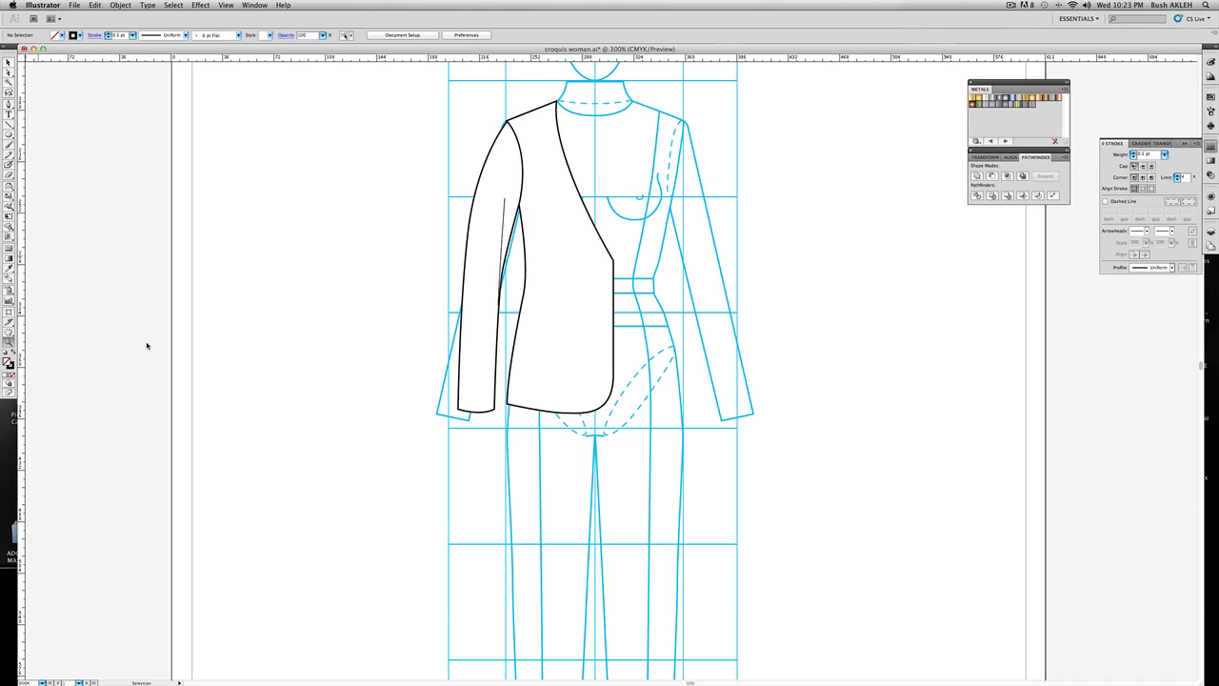
{"action": "left_click_drag", "start_coordinate": [428, 163], "coordinate": [575, 348]}
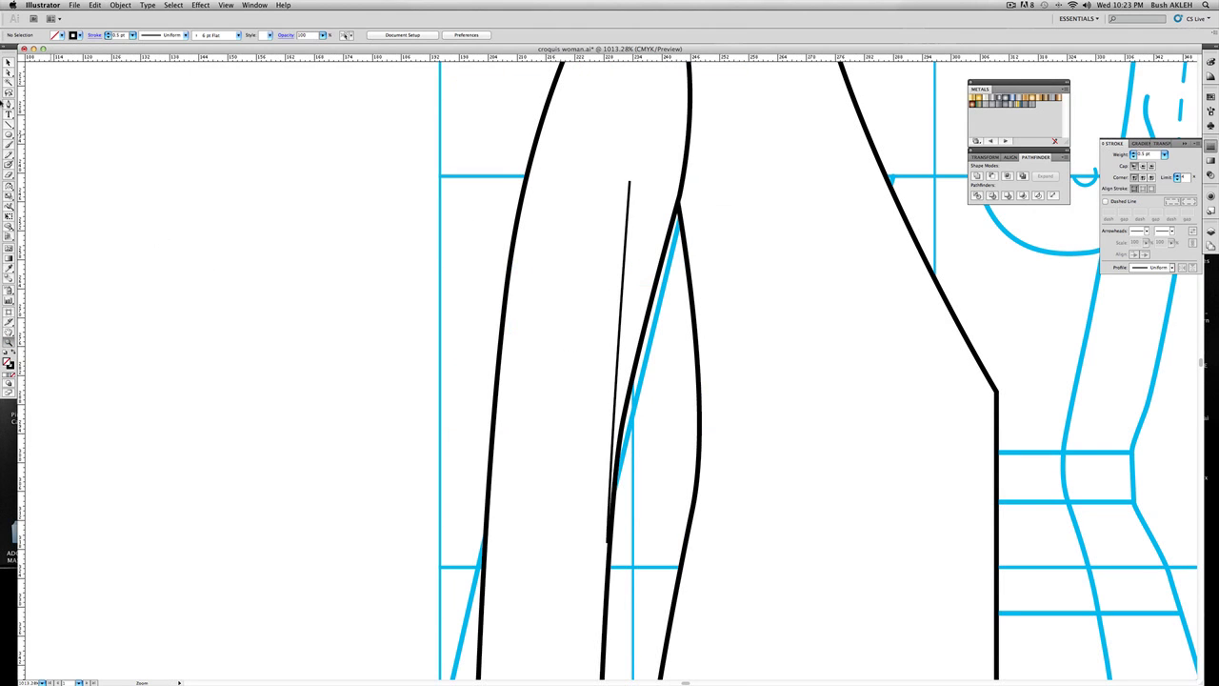
{"action": "left_click", "coordinate": [11, 73]}
{"action": "left_click", "coordinate": [608, 545]}
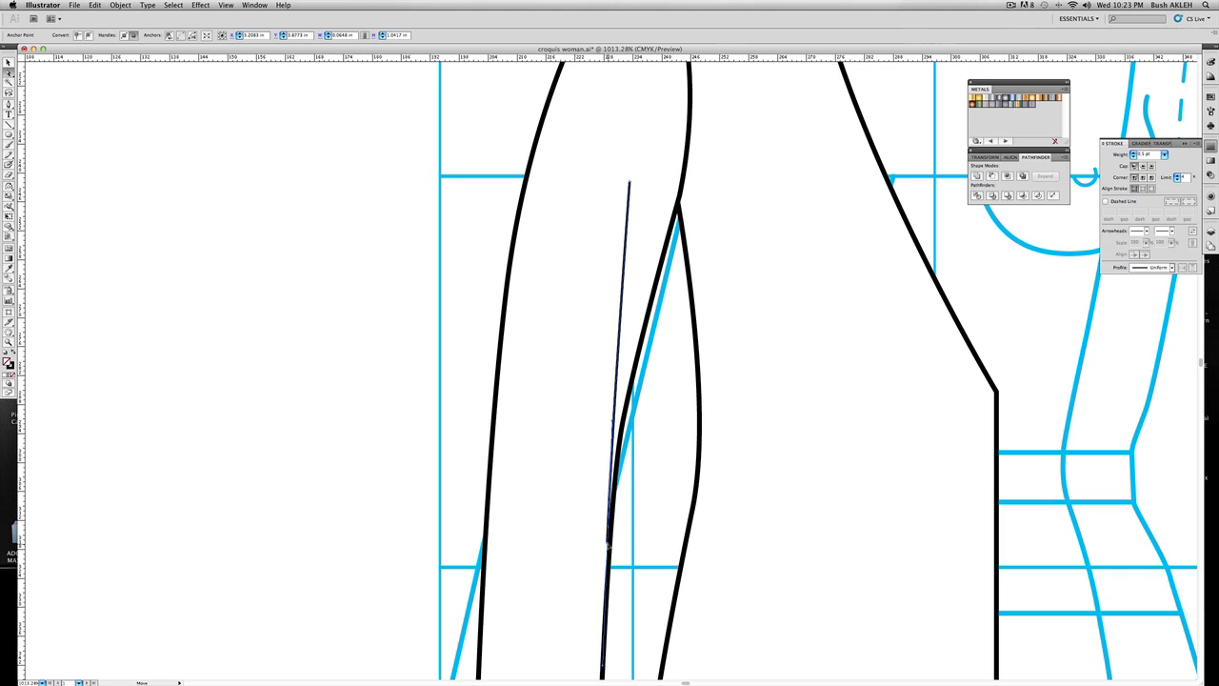
{"action": "left_click", "coordinate": [597, 557]}
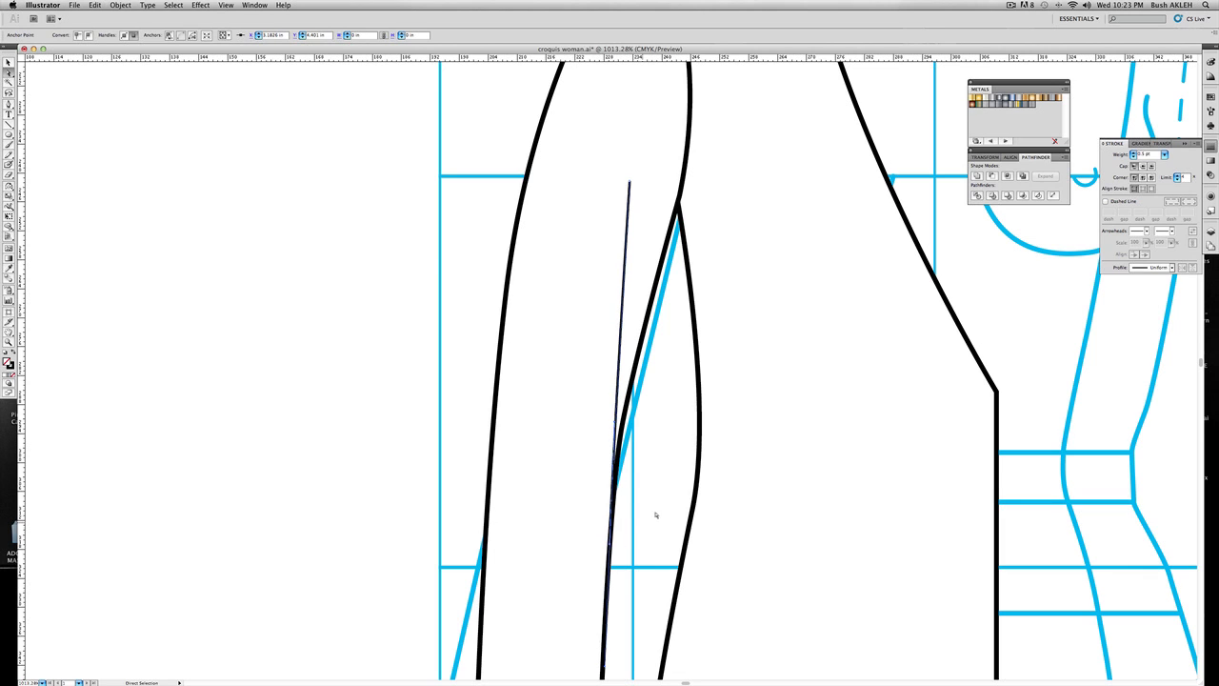
{"action": "key", "text": "z"}
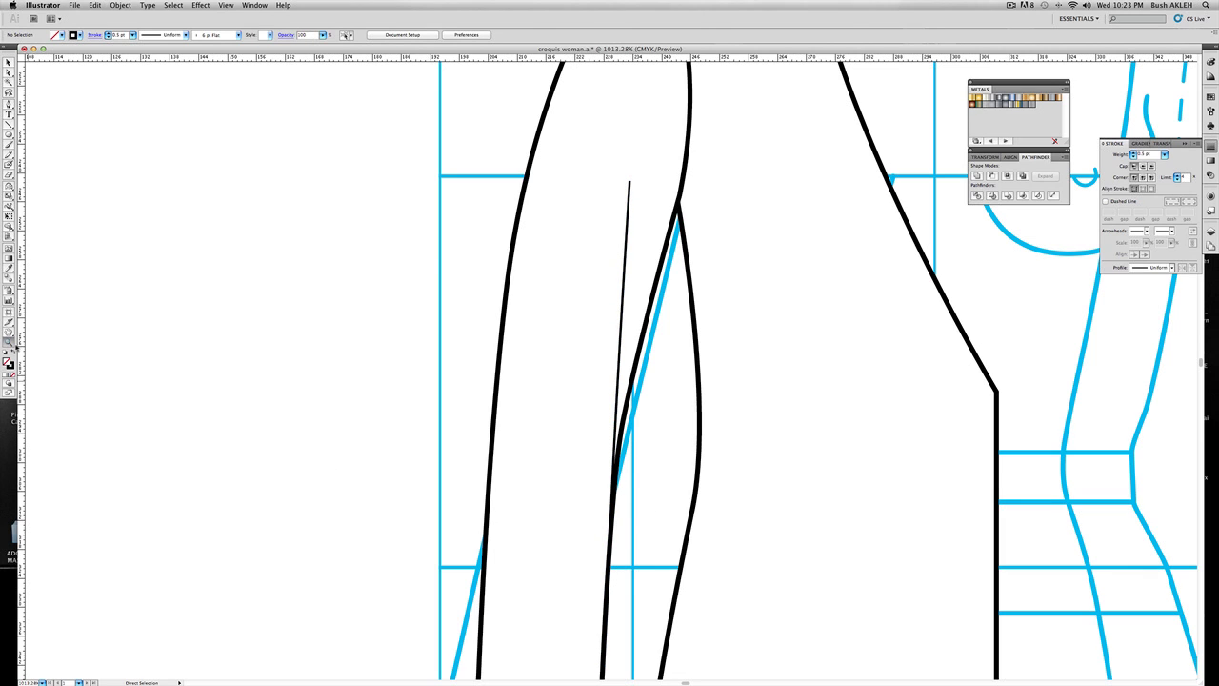
{"action": "left_click", "coordinate": [665, 395], "text": "alt"}
{"action": "left_click", "coordinate": [707, 466], "text": "alt"}
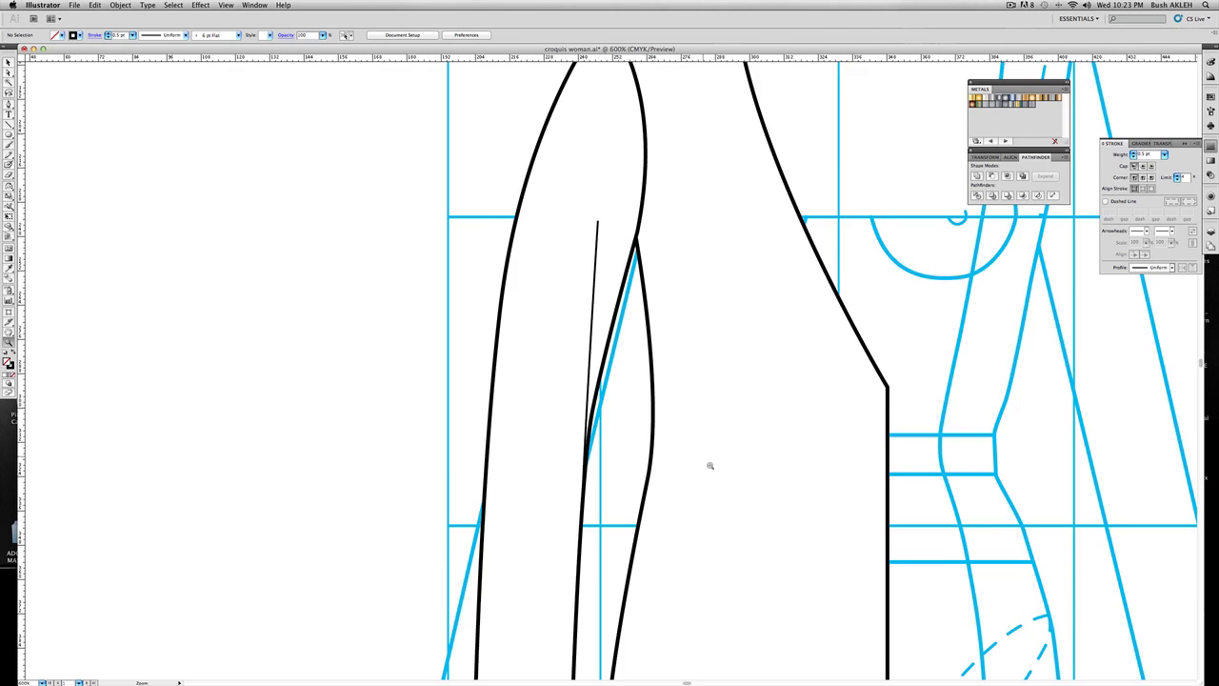
{"action": "left_click", "coordinate": [670, 485], "text": "alt"}
{"action": "left_click", "coordinate": [669, 485], "text": "alt"}
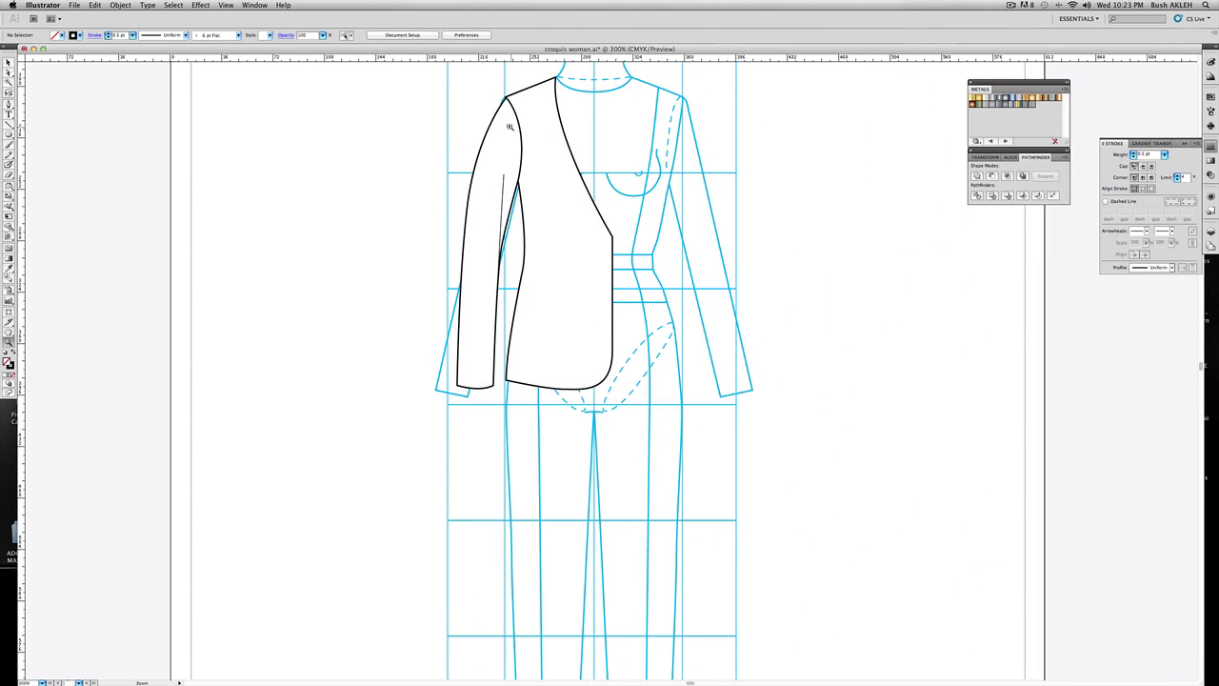
Set the jacket outline's stroke corners to Round Join
{"action": "left_click", "coordinate": [8, 63]}
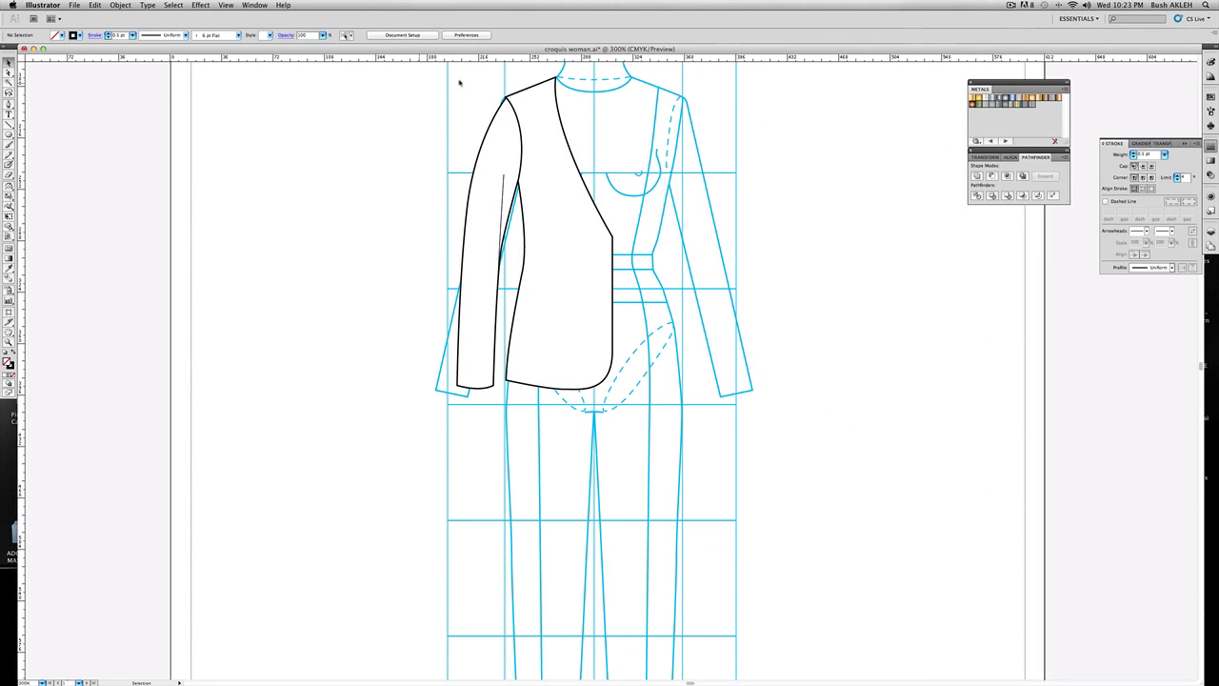
{"action": "left_click", "coordinate": [523, 139]}
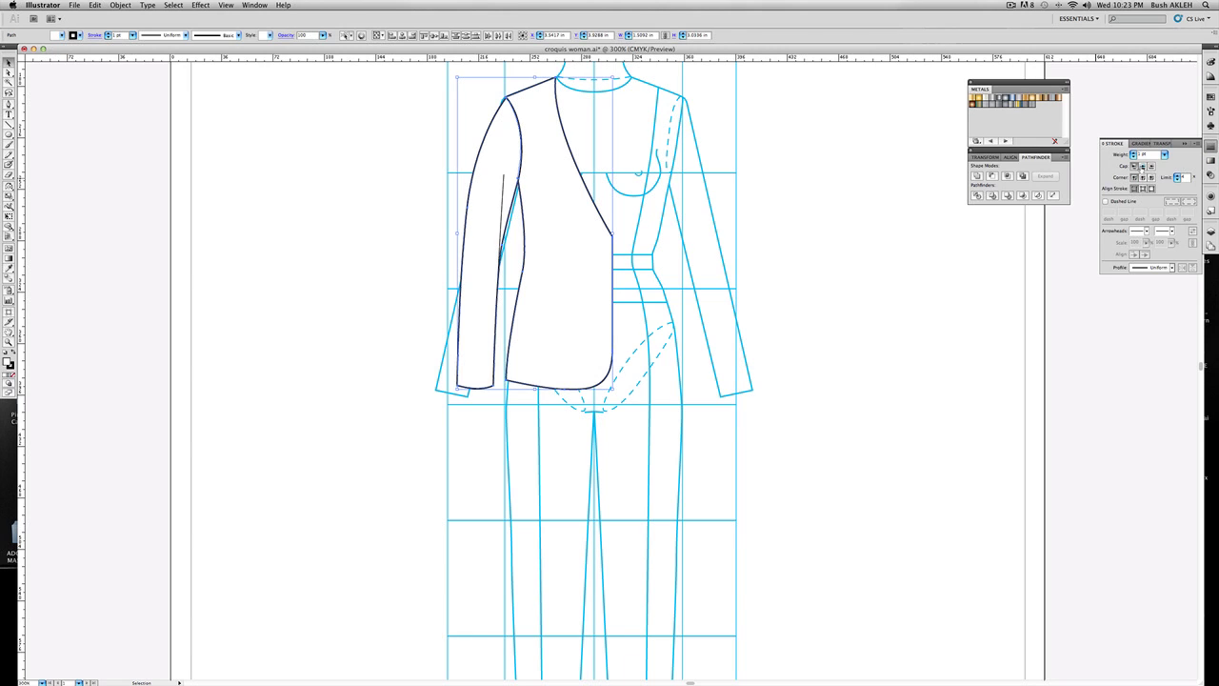
{"action": "left_click", "coordinate": [1143, 178]}
{"action": "left_click", "coordinate": [346, 128]}
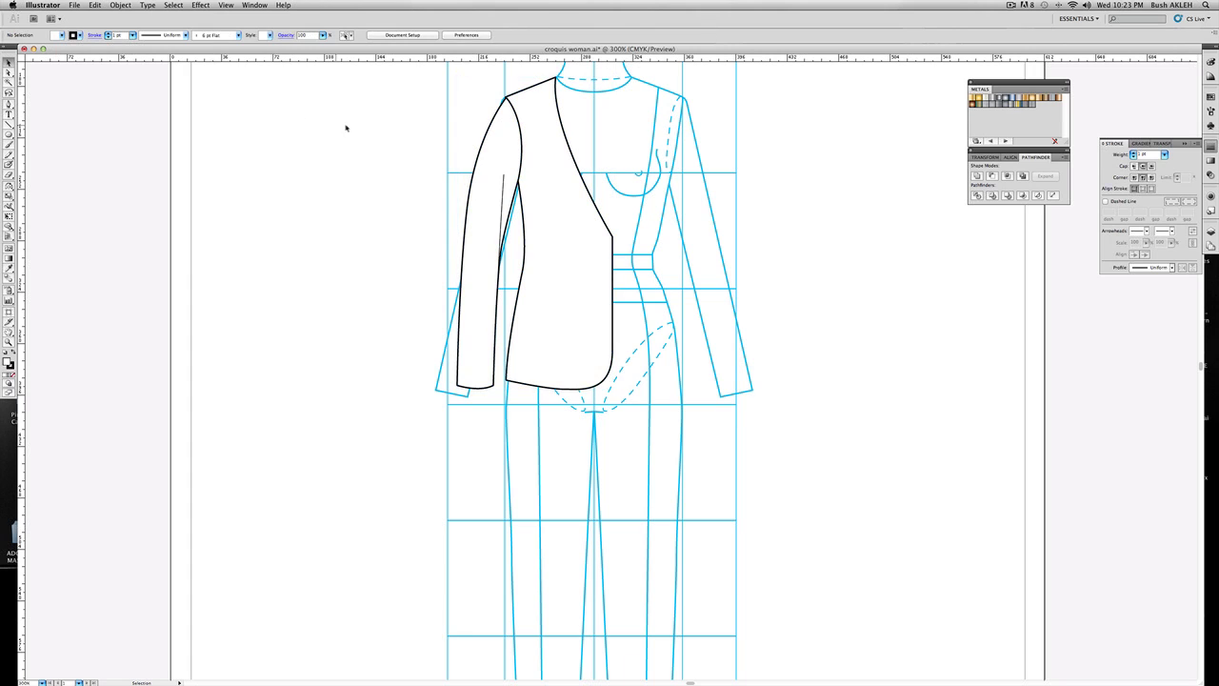
Draw a curved princess seam from near the shoulder down the front to the hem
{"action": "left_click", "coordinate": [9, 104]}
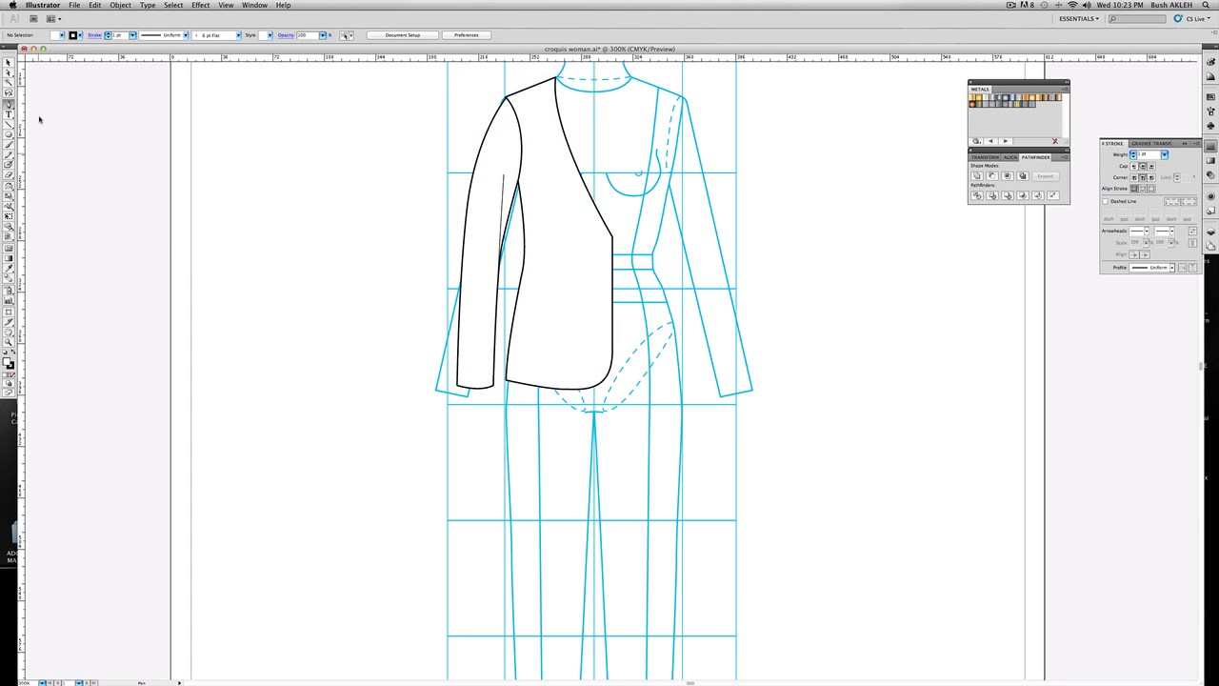
{"action": "left_click", "coordinate": [522, 145]}
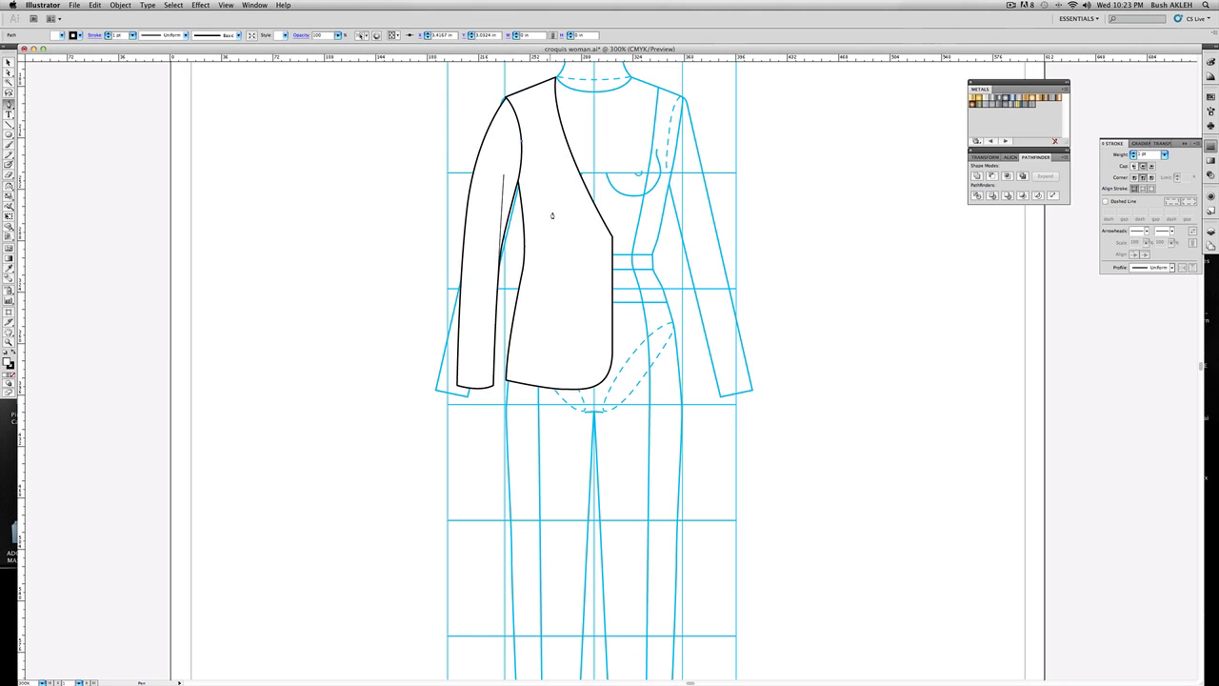
{"action": "left_click", "coordinate": [553, 220]}
{"action": "left_click_drag", "start_coordinate": [552, 220], "coordinate": [546, 277]}
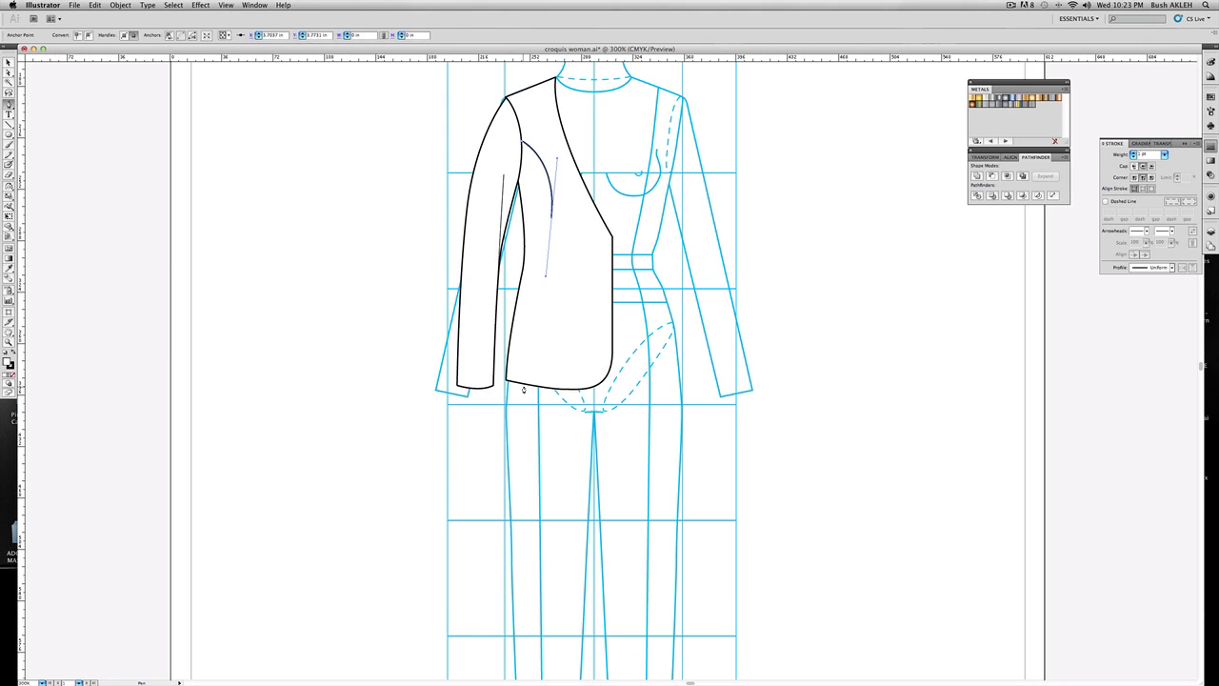
{"action": "left_click", "coordinate": [528, 387]}
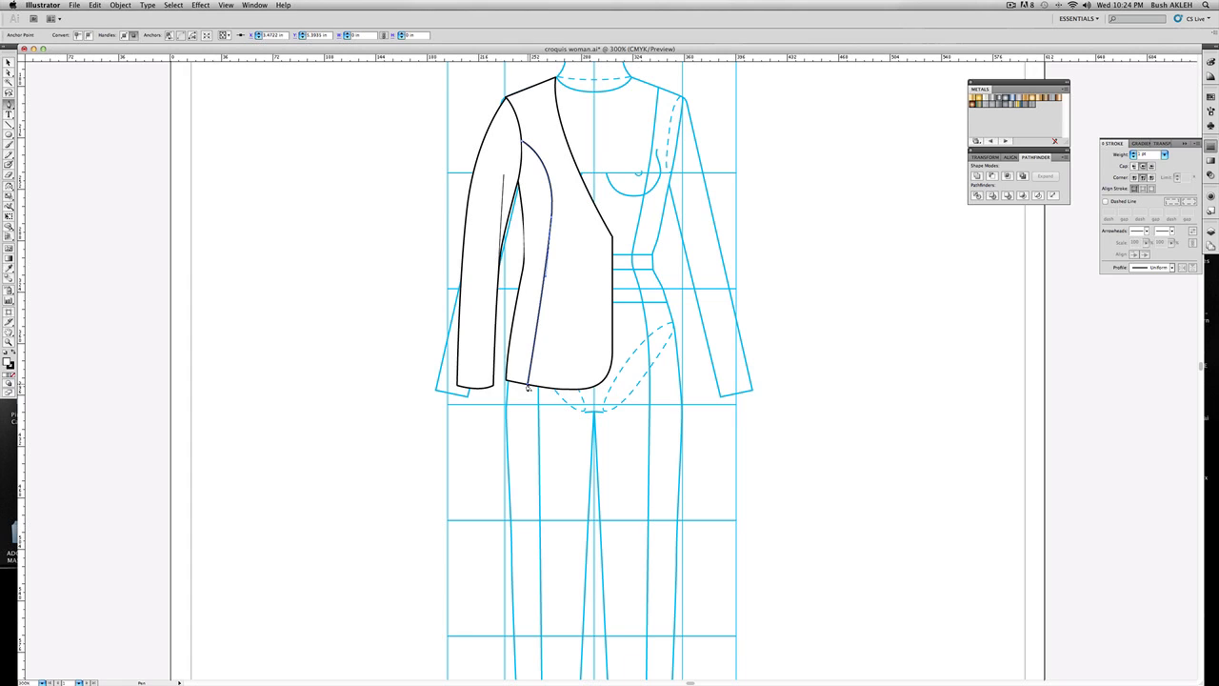
{"action": "left_click_drag", "start_coordinate": [527, 387], "coordinate": [530, 388]}
Draw a small rounded rectangle beside the jacket
{"action": "key", "text": "v"}
{"action": "left_click", "coordinate": [231, 180]}
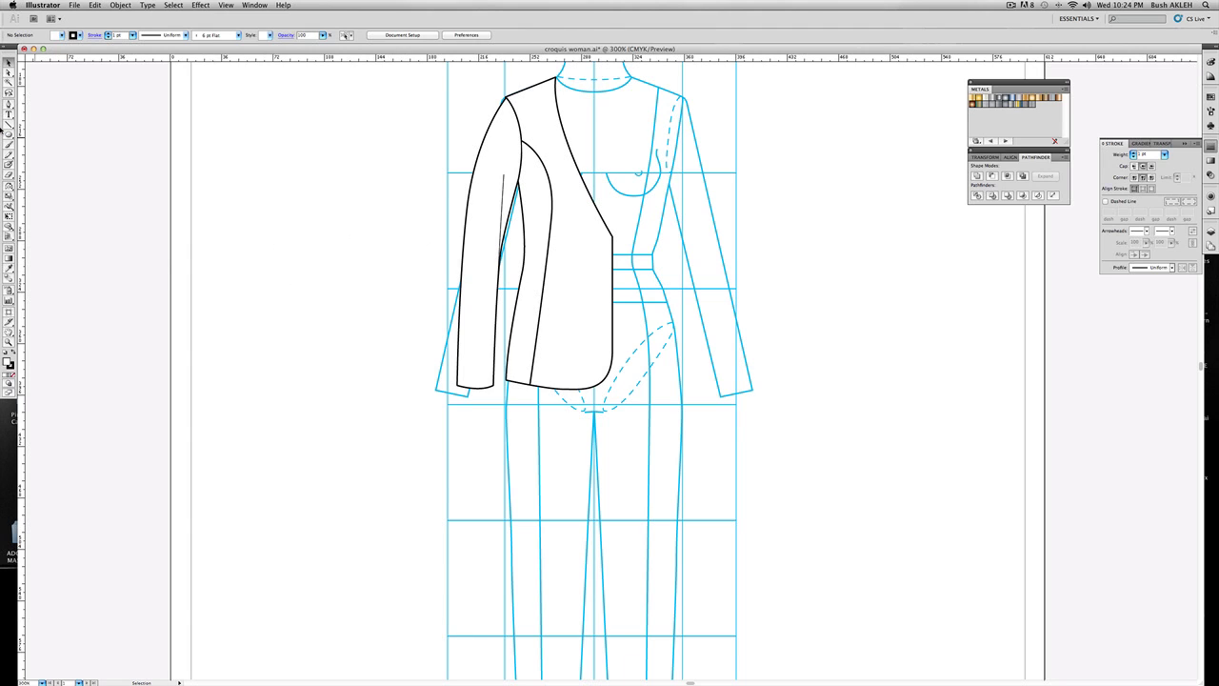
{"action": "left_click_drag", "start_coordinate": [9, 134], "coordinate": [57, 145]}
{"action": "left_click_drag", "start_coordinate": [272, 229], "coordinate": [330, 246]}
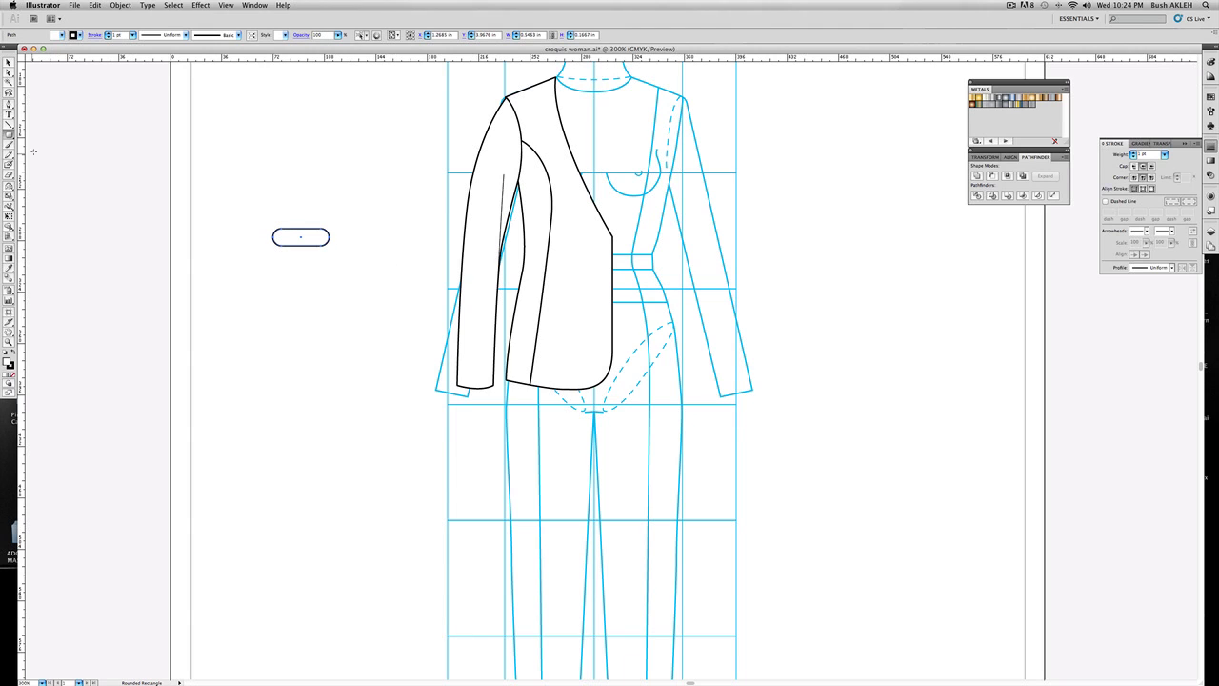
Slice the rounded rectangle horizontally with the Knife tool and delete its top half
{"action": "left_click_drag", "start_coordinate": [9, 175], "coordinate": [34, 197]}
{"action": "scroll", "coordinate": [276, 238], "scroll_direction": "right", "scroll_amount": 1}
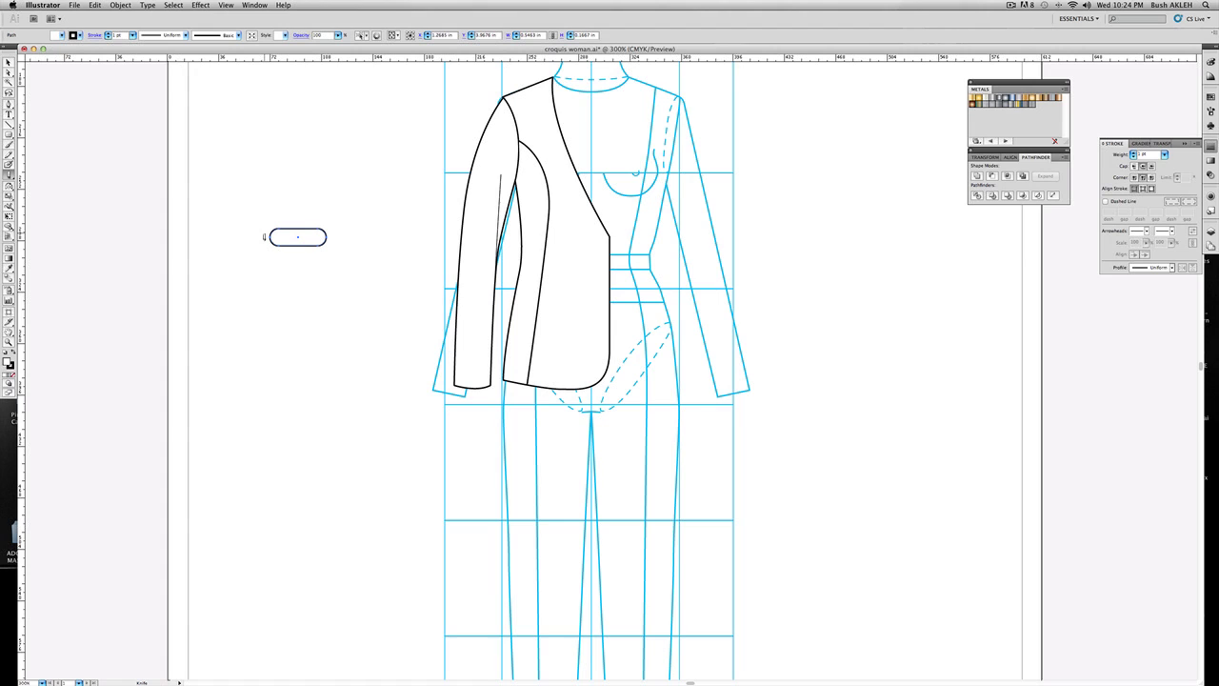
{"action": "left_click_drag", "start_coordinate": [273, 237], "coordinate": [333, 239]}
{"action": "key", "text": "super+z"}
{"action": "left_click_drag", "start_coordinate": [262, 238], "coordinate": [342, 238]}
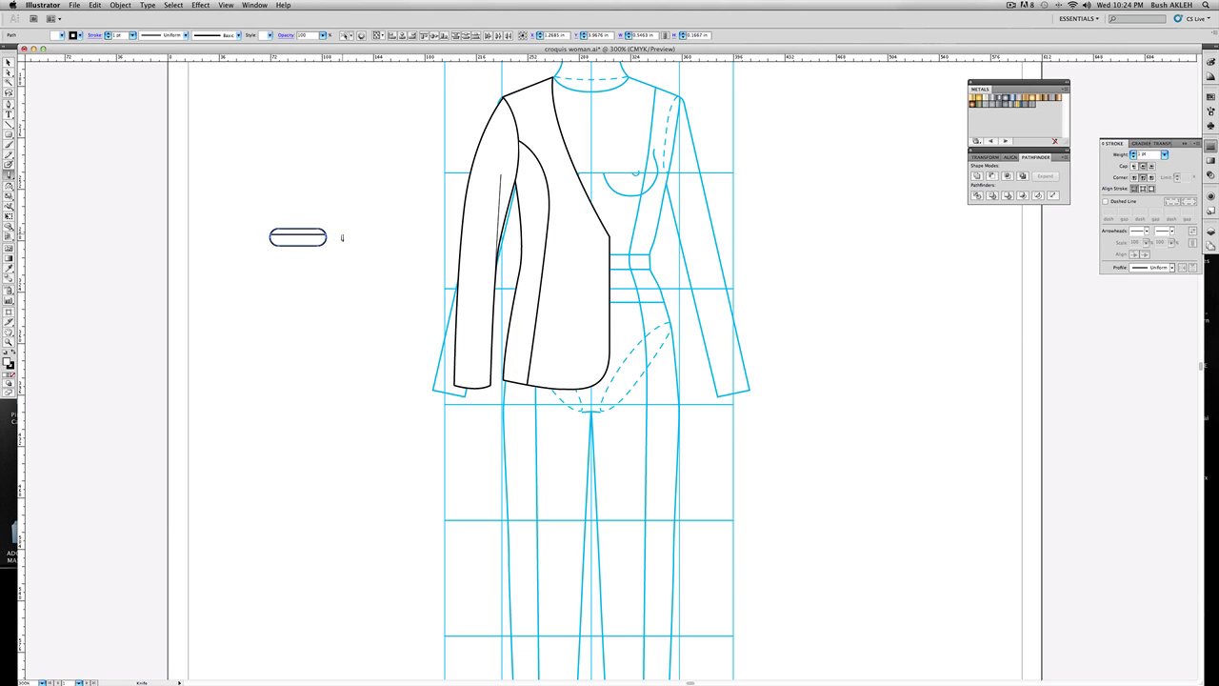
{"action": "left_click", "coordinate": [8, 72]}
{"action": "left_click_drag", "start_coordinate": [256, 208], "coordinate": [329, 234]}
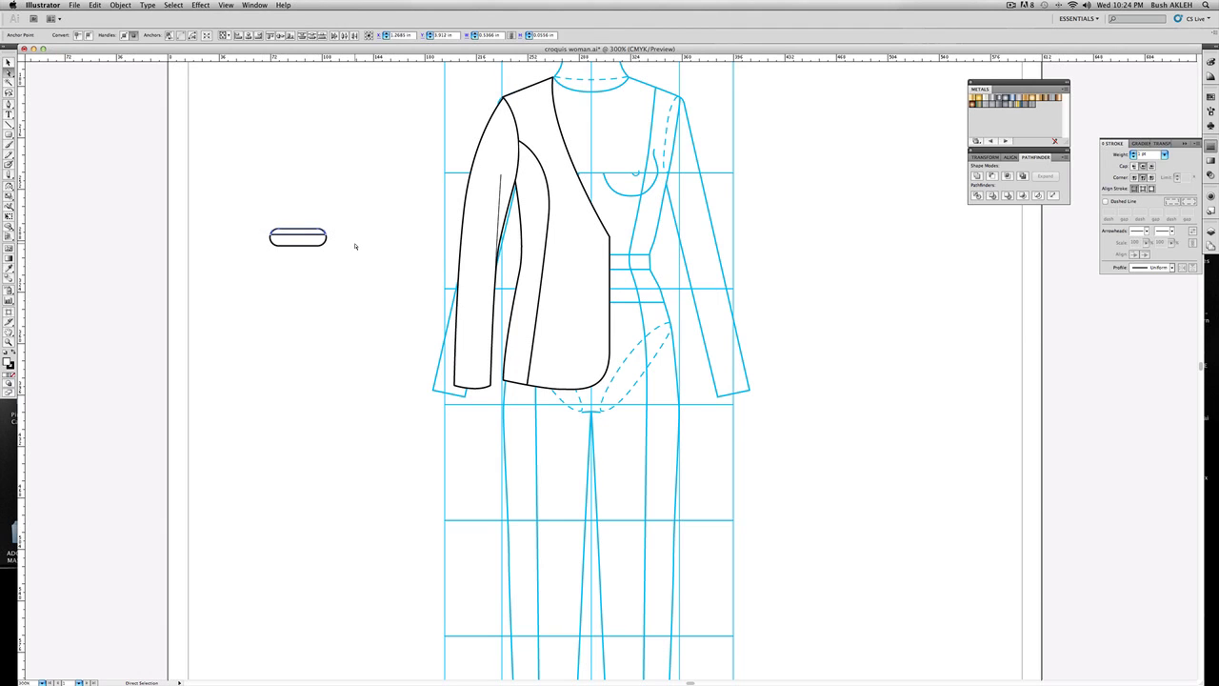
{"action": "key", "text": "Delete"}
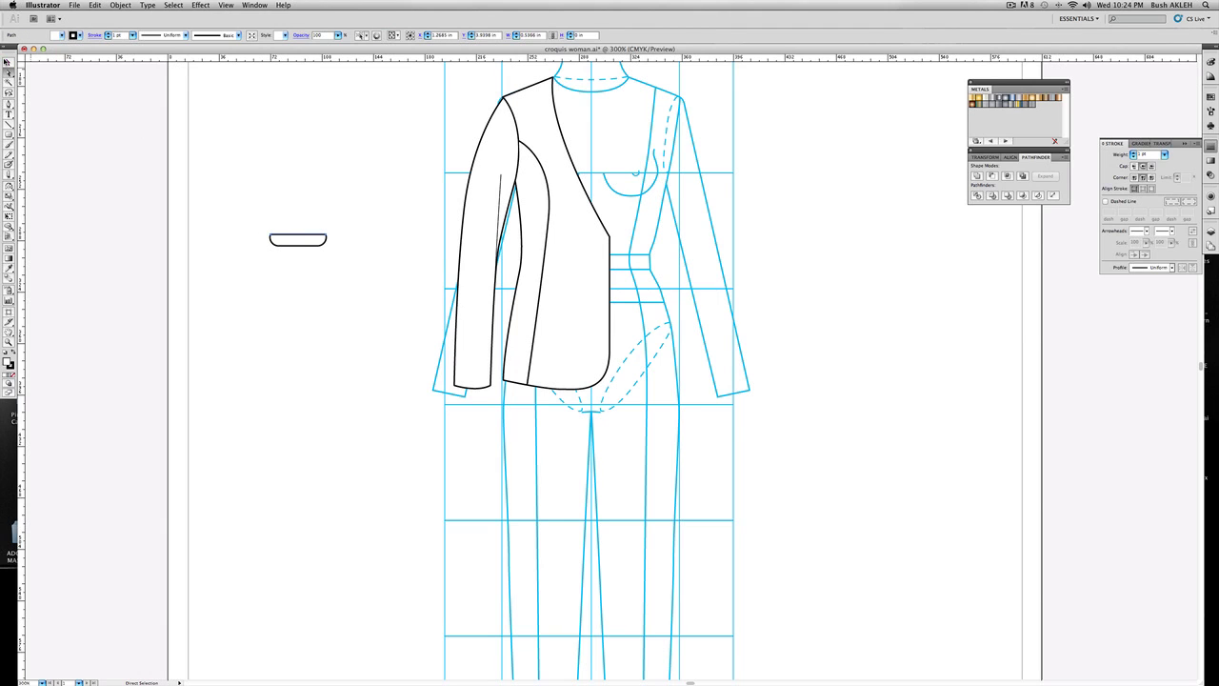
{"action": "key", "text": "ctrl+shift+a"}
{"action": "left_click", "coordinate": [8, 62]}
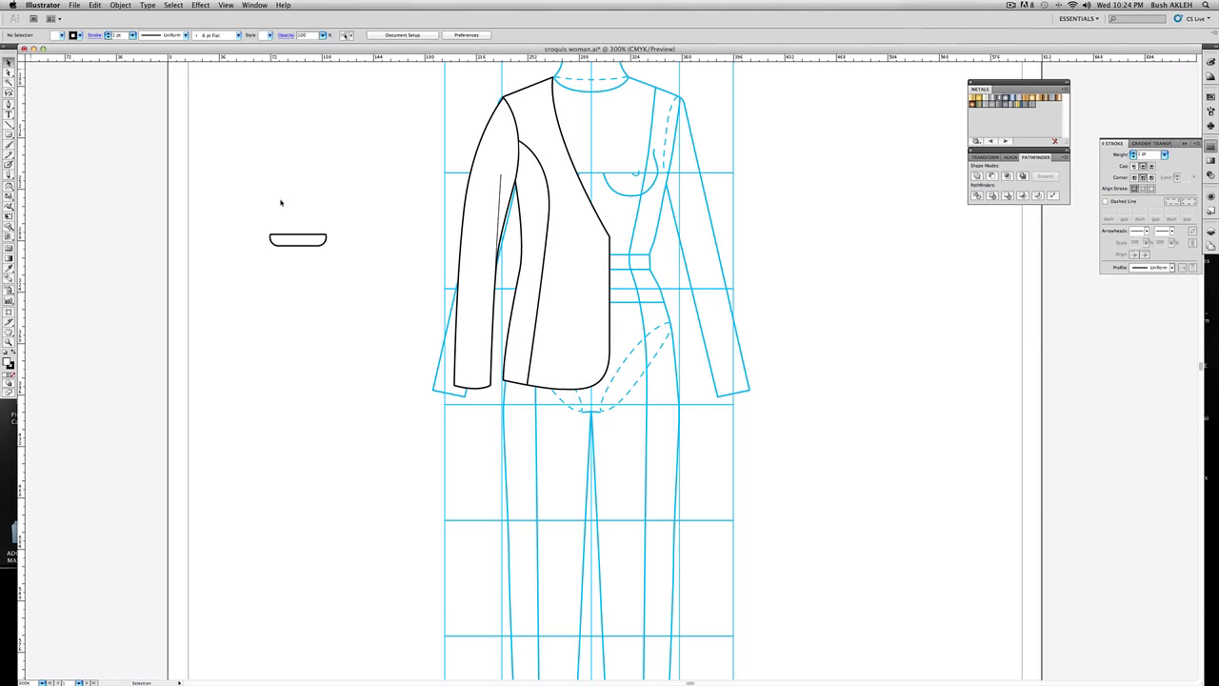
{"action": "left_click_drag", "start_coordinate": [260, 223], "coordinate": [564, 321]}
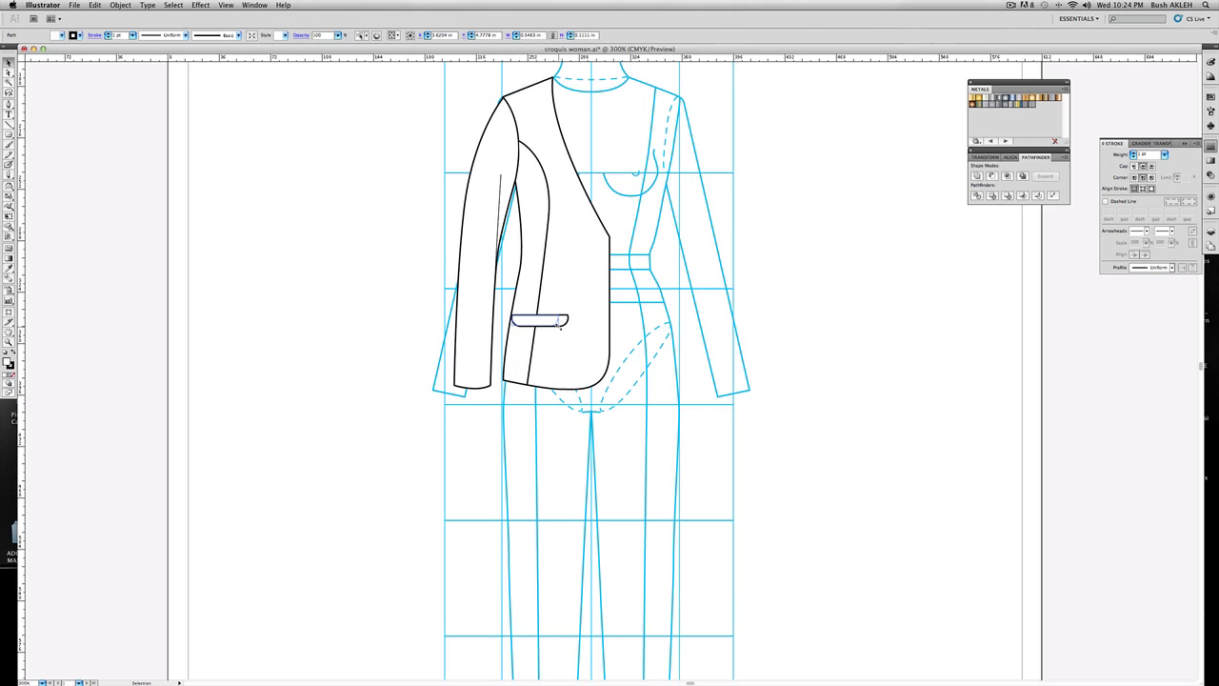
{"action": "left_click_drag", "start_coordinate": [560, 327], "coordinate": [522, 327]}
{"action": "left_click", "coordinate": [562, 314]}
{"action": "left_click_drag", "start_coordinate": [561, 314], "coordinate": [561, 312]}
{"action": "left_click", "coordinate": [555, 317]}
{"action": "left_click", "coordinate": [372, 285]}
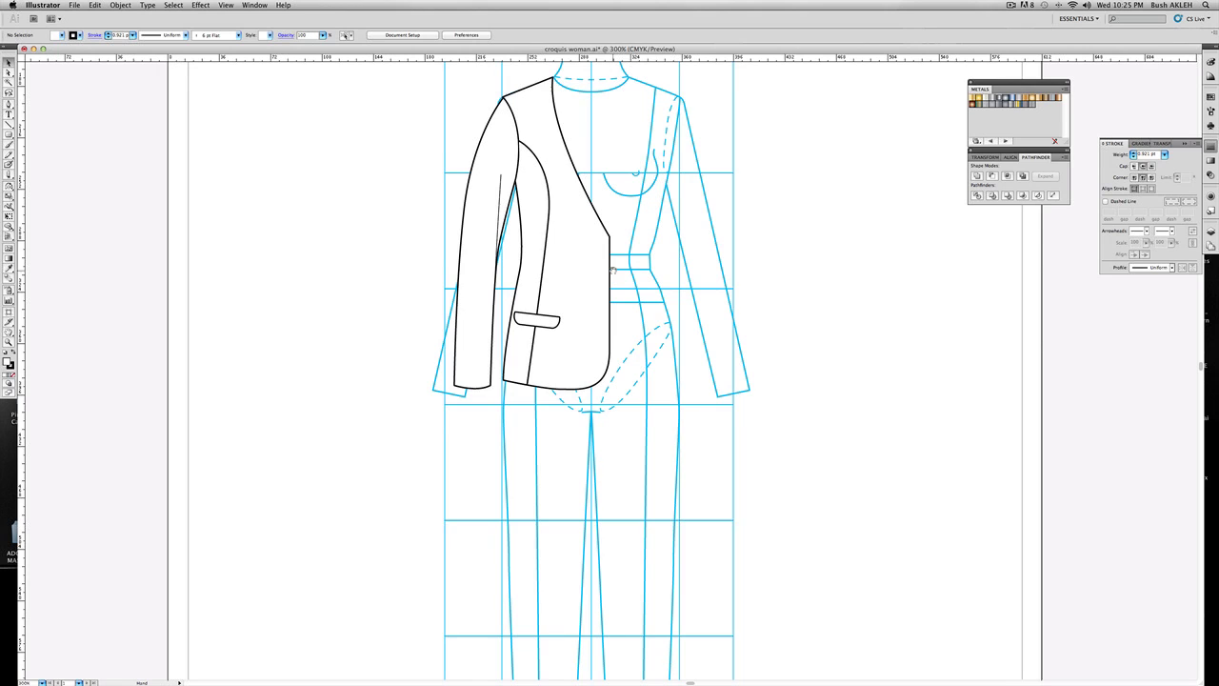
{"action": "scroll", "coordinate": [613, 276], "scroll_direction": "up", "scroll_amount": 2}
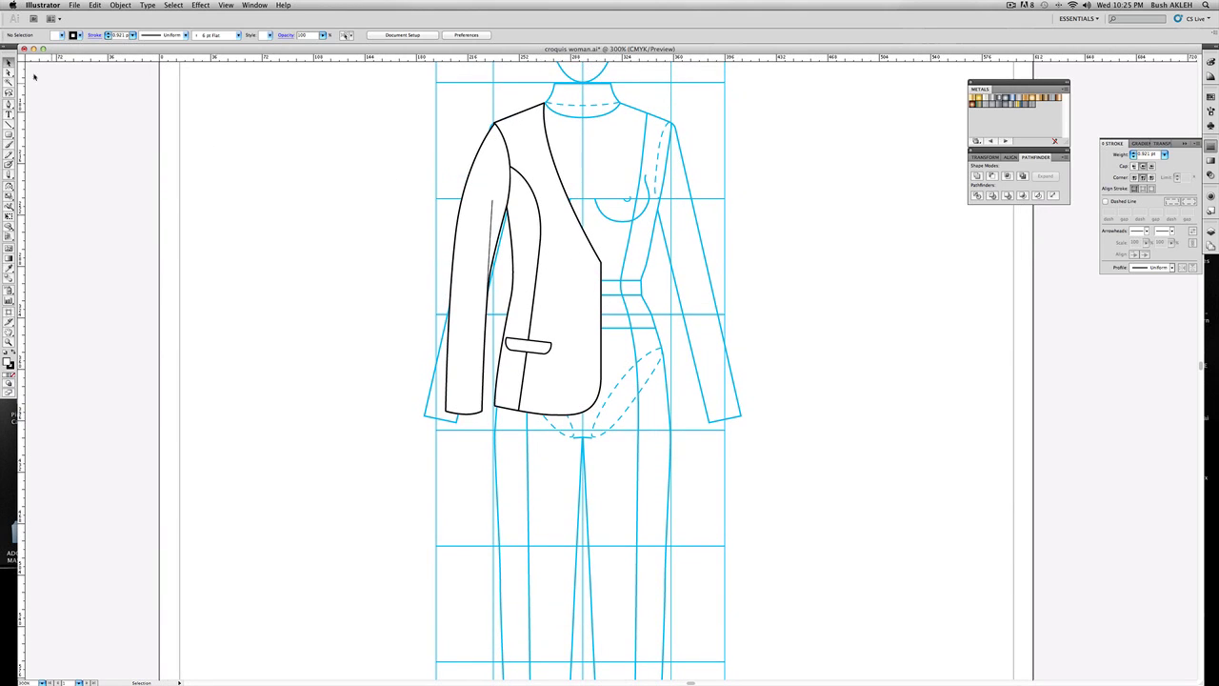
Group the left blazer half and reflect a copy onto the figure's right side
{"action": "left_click_drag", "start_coordinate": [410, 102], "coordinate": [613, 433]}
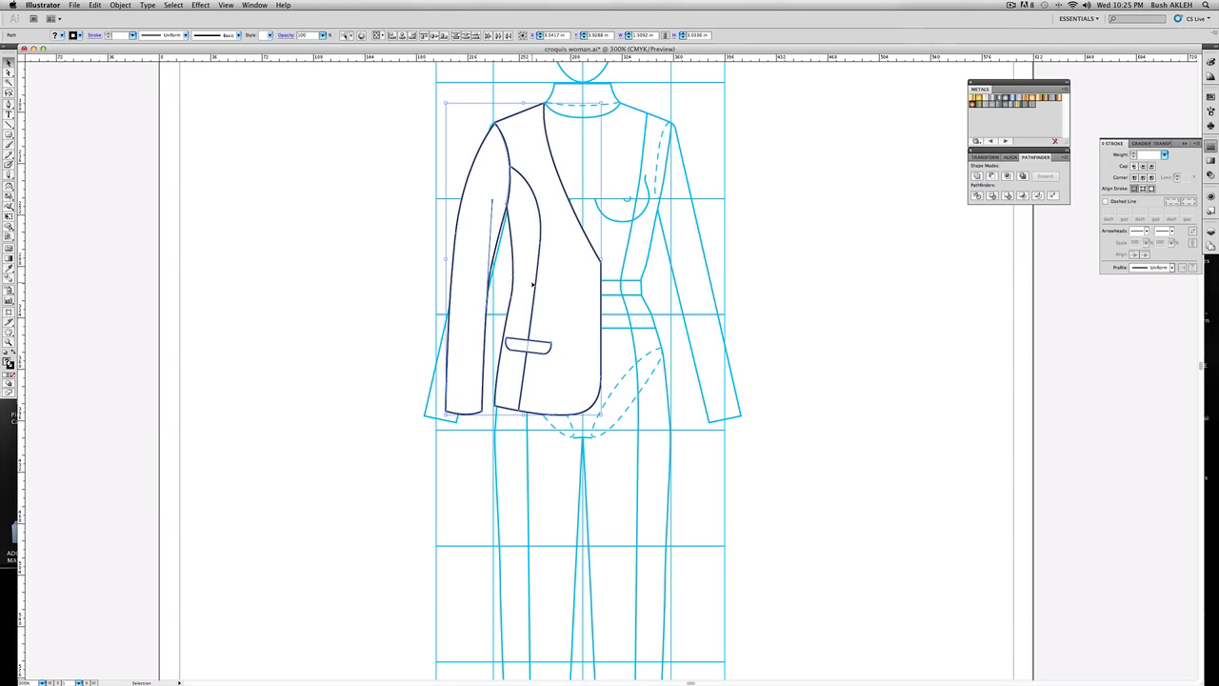
{"action": "key", "text": "super+g"}
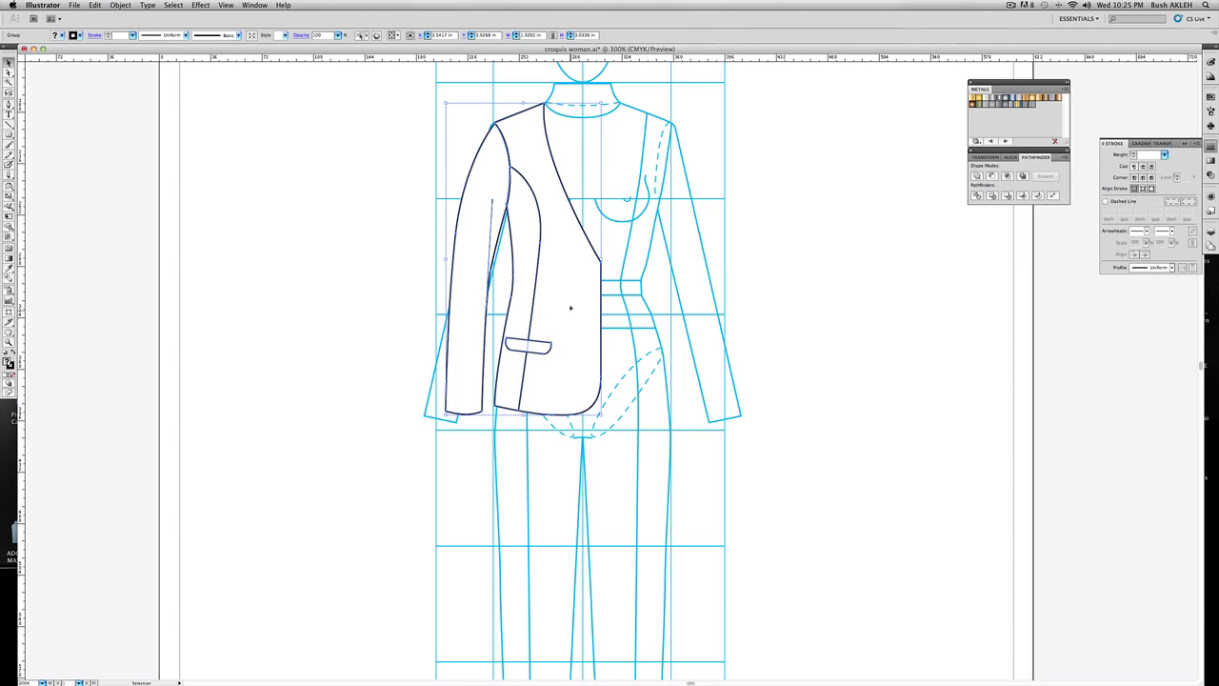
{"action": "right_click", "coordinate": [570, 307]}
{"action": "mouse_move", "coordinate": [597, 366]}
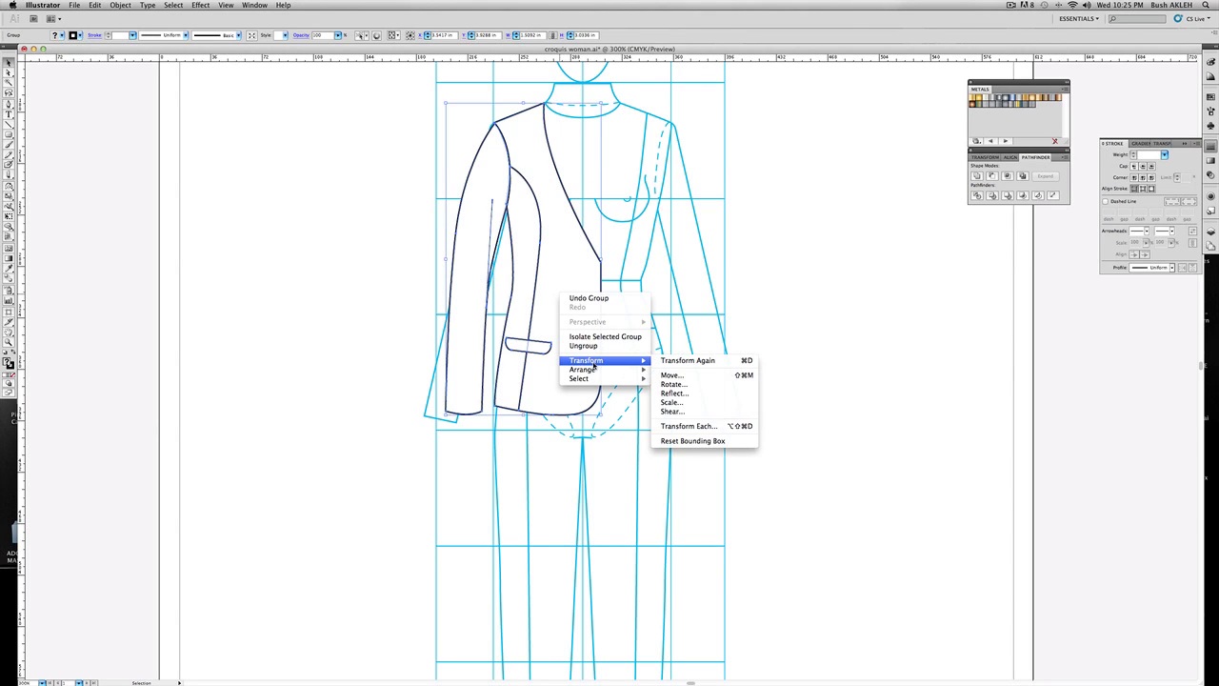
{"action": "left_click", "coordinate": [673, 392]}
{"action": "left_click", "coordinate": [657, 248]}
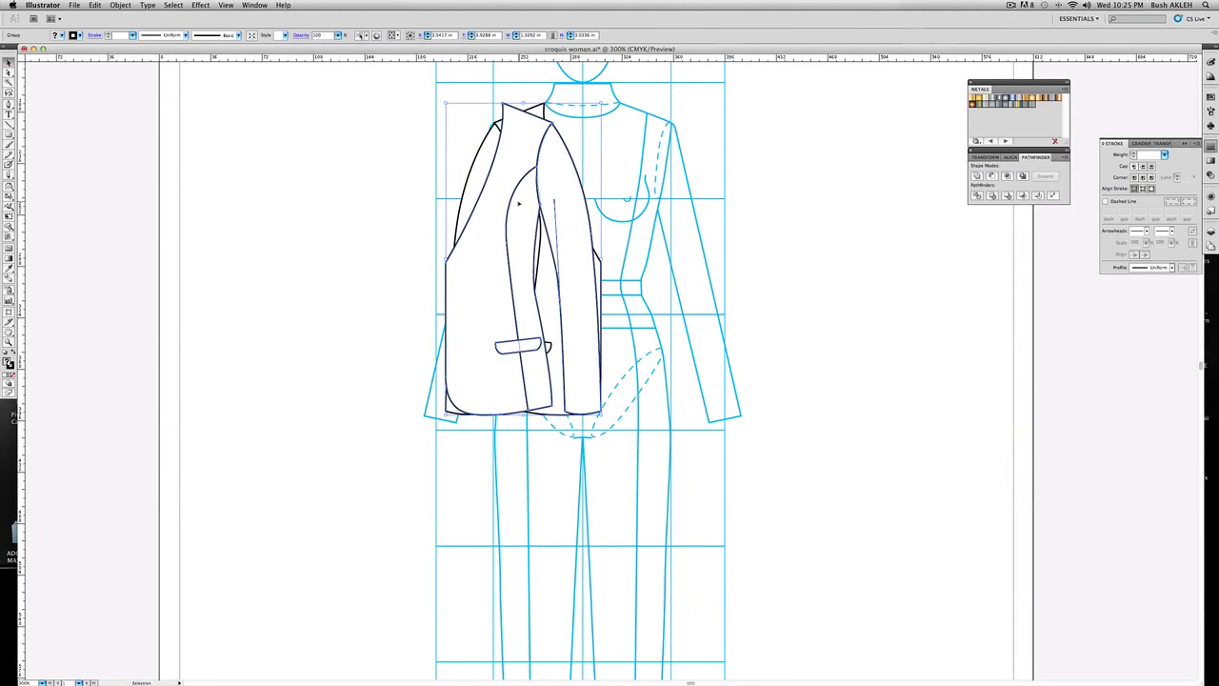
{"action": "left_click_drag", "start_coordinate": [520, 203], "coordinate": [642, 206]}
Nudge the mirrored right half into alignment at the centre front
{"action": "left_click", "coordinate": [770, 210]}
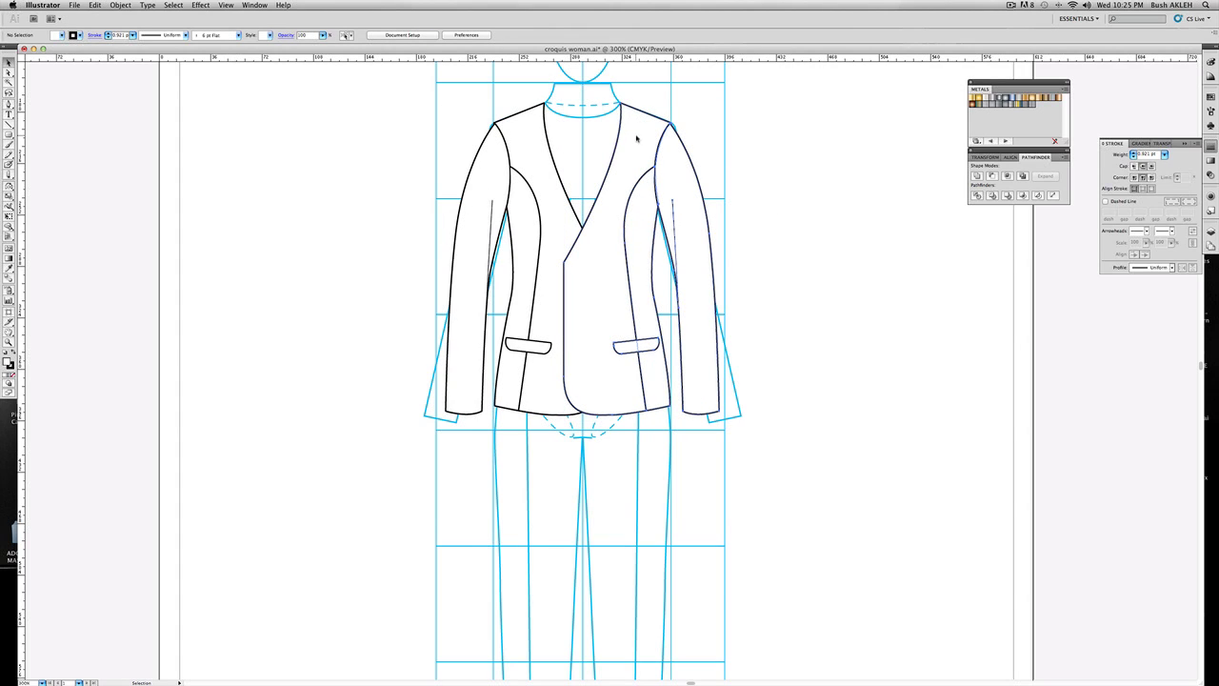
{"action": "left_click_drag", "start_coordinate": [637, 139], "coordinate": [638, 139]}
{"action": "left_click", "coordinate": [749, 147]}
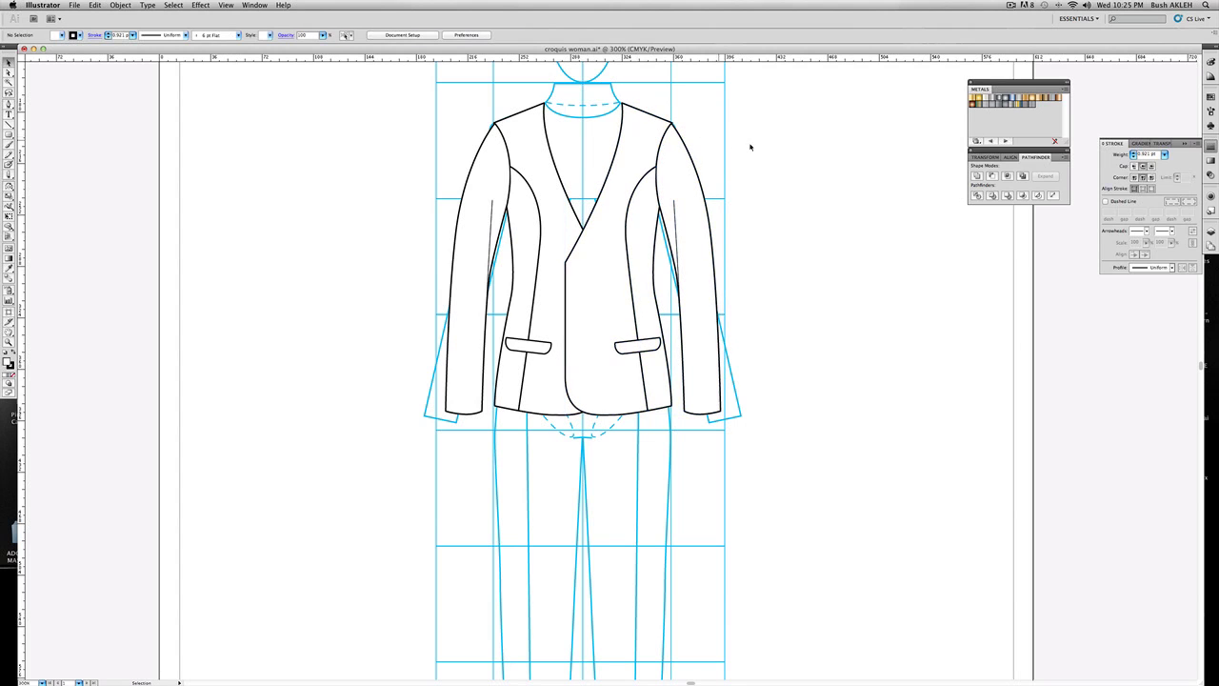
{"action": "key", "text": "ctrl+z"}
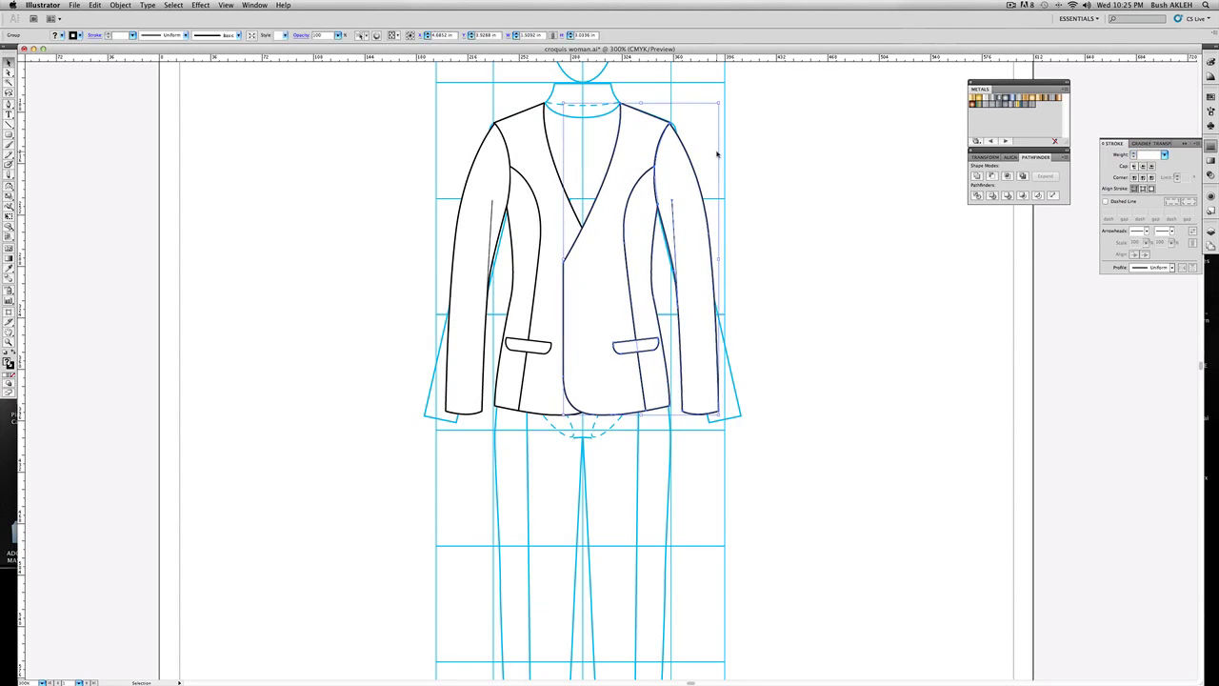
{"action": "key", "text": "ctrl+shift+a"}
Bring the left half to the front so it overlaps the right half
{"action": "left_click", "coordinate": [510, 162]}
{"action": "right_click", "coordinate": [524, 161]}
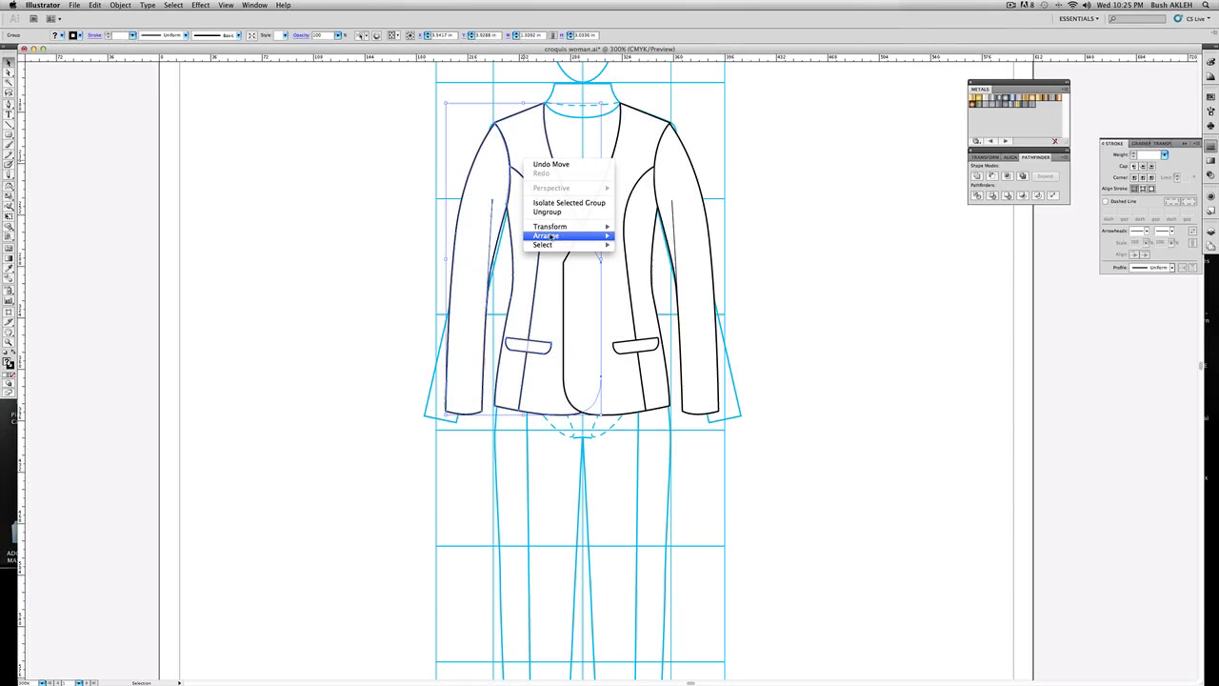
{"action": "mouse_move", "coordinate": [546, 236]}
{"action": "left_click", "coordinate": [634, 236]}
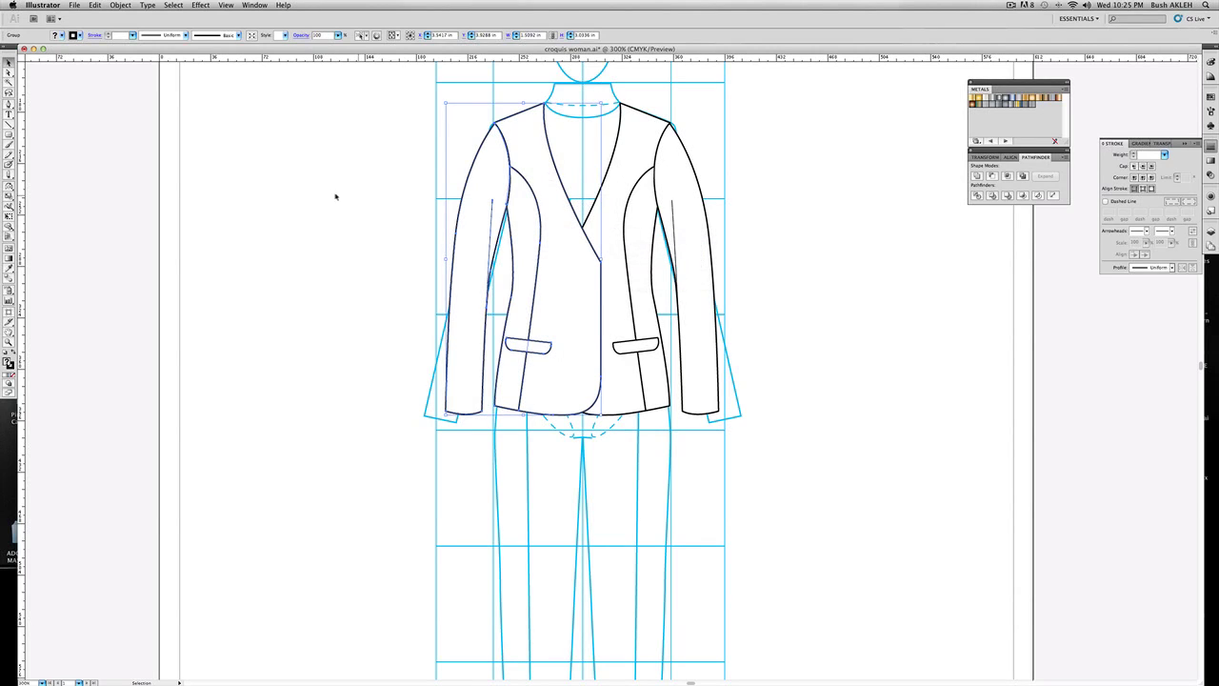
{"action": "left_click", "coordinate": [319, 168]}
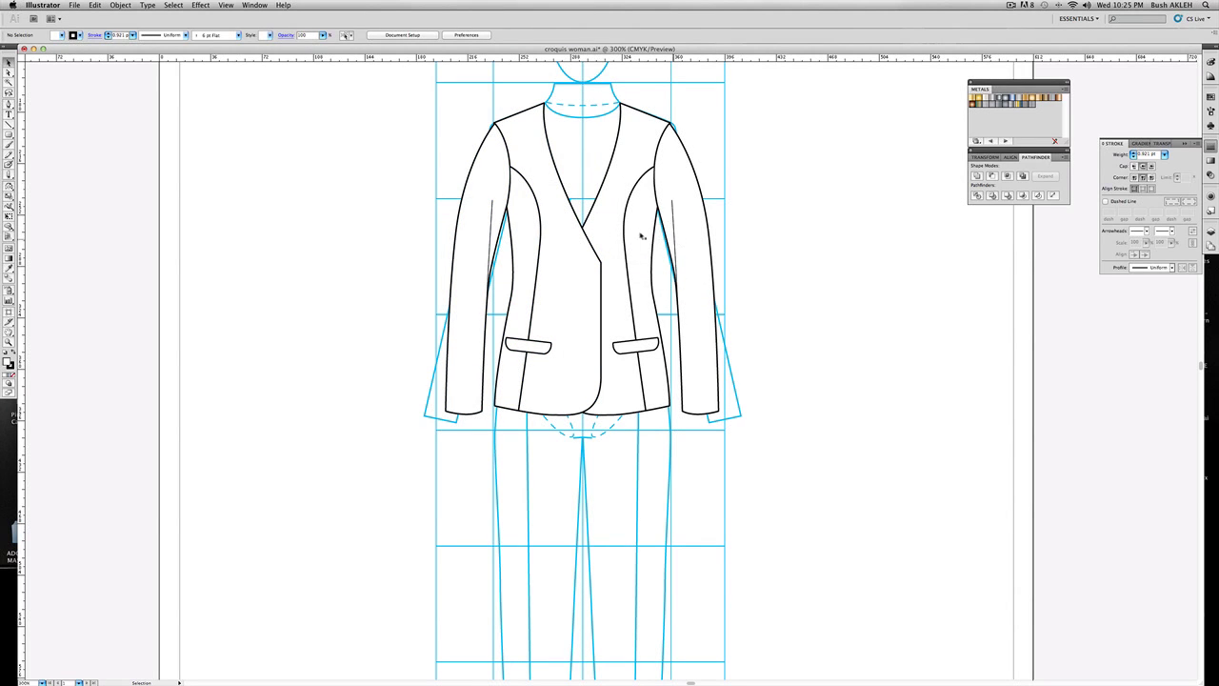
Zoom in on the neck and begin the collar with a curved segment across the neckline
{"action": "scroll", "coordinate": [589, 177], "scroll_direction": "up", "scroll_amount": 3}
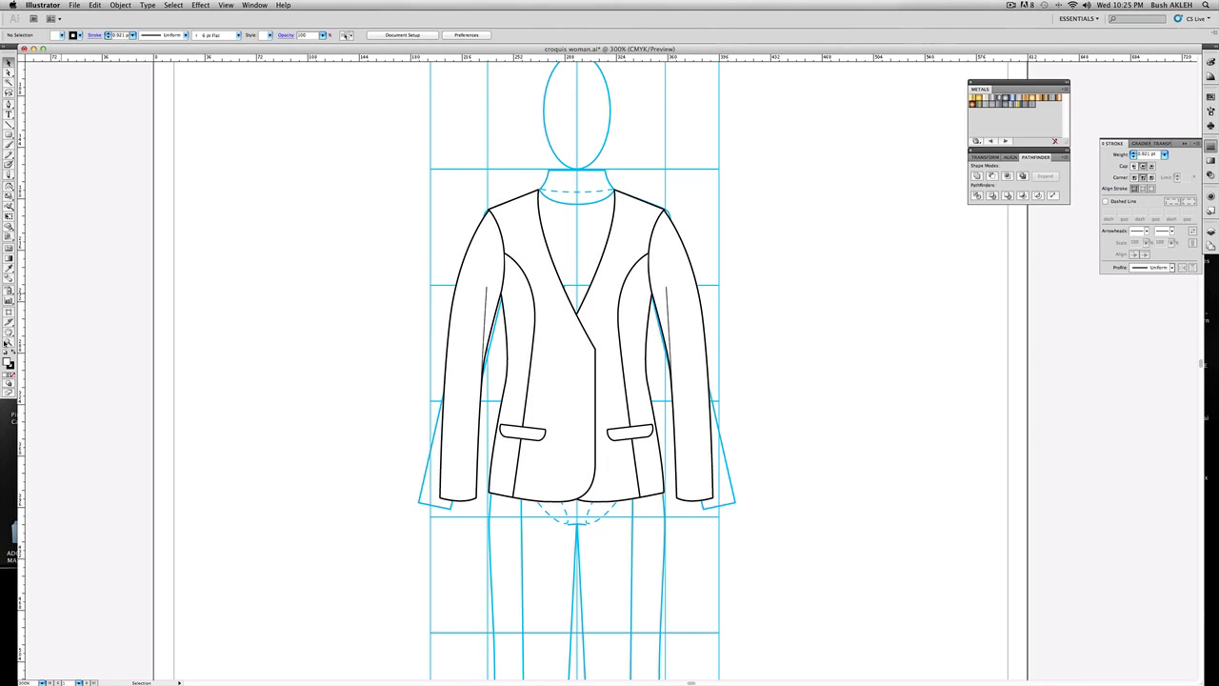
{"action": "left_click", "coordinate": [8, 343]}
{"action": "left_click_drag", "start_coordinate": [443, 112], "coordinate": [772, 343]}
{"action": "left_click", "coordinate": [9, 104]}
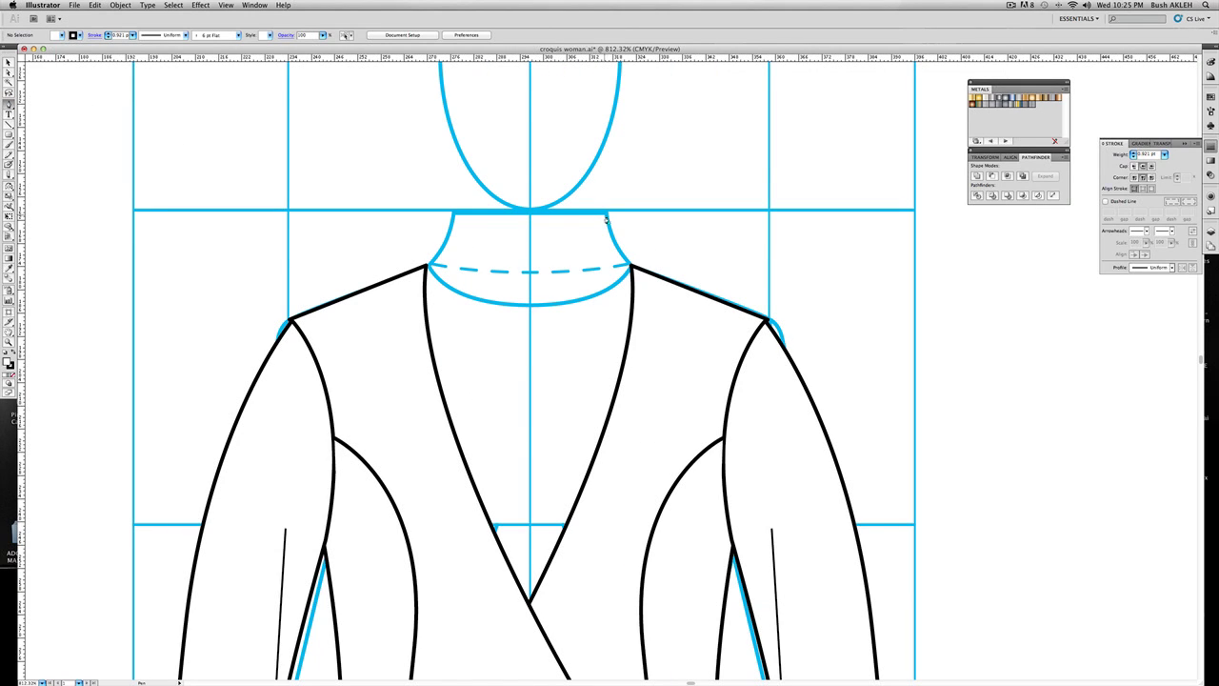
{"action": "left_click", "coordinate": [605, 218]}
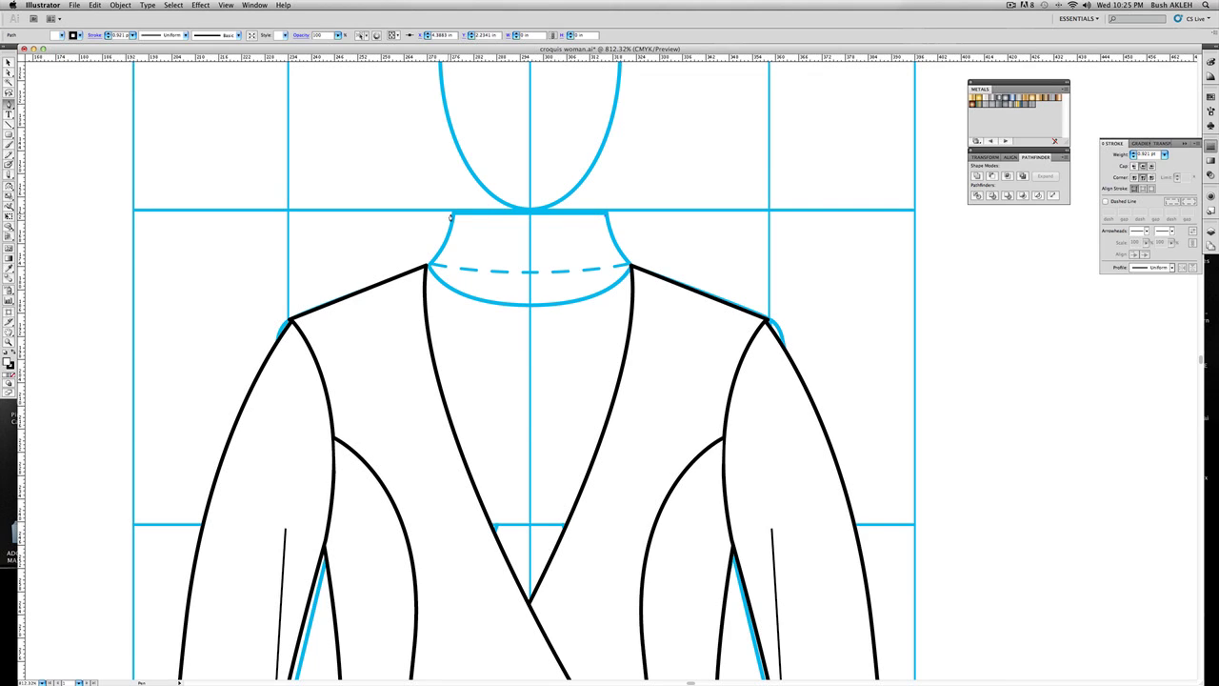
{"action": "left_click_drag", "start_coordinate": [454, 217], "coordinate": [378, 203]}
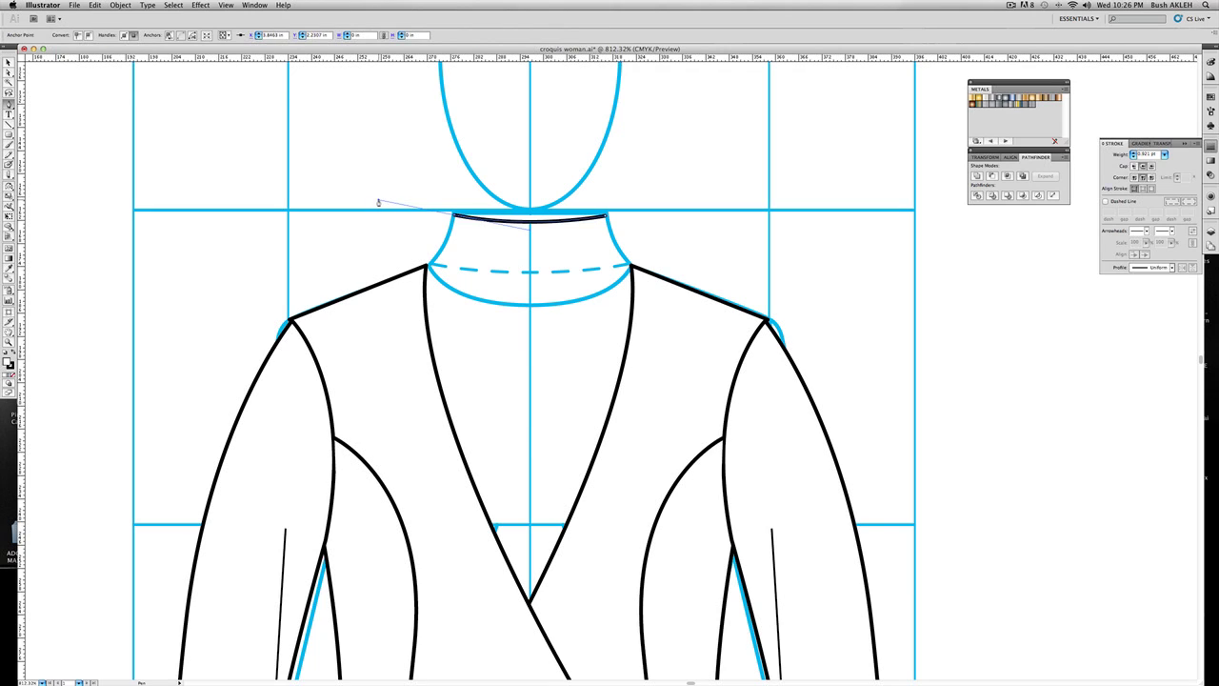
{"action": "key", "text": "super+z"}
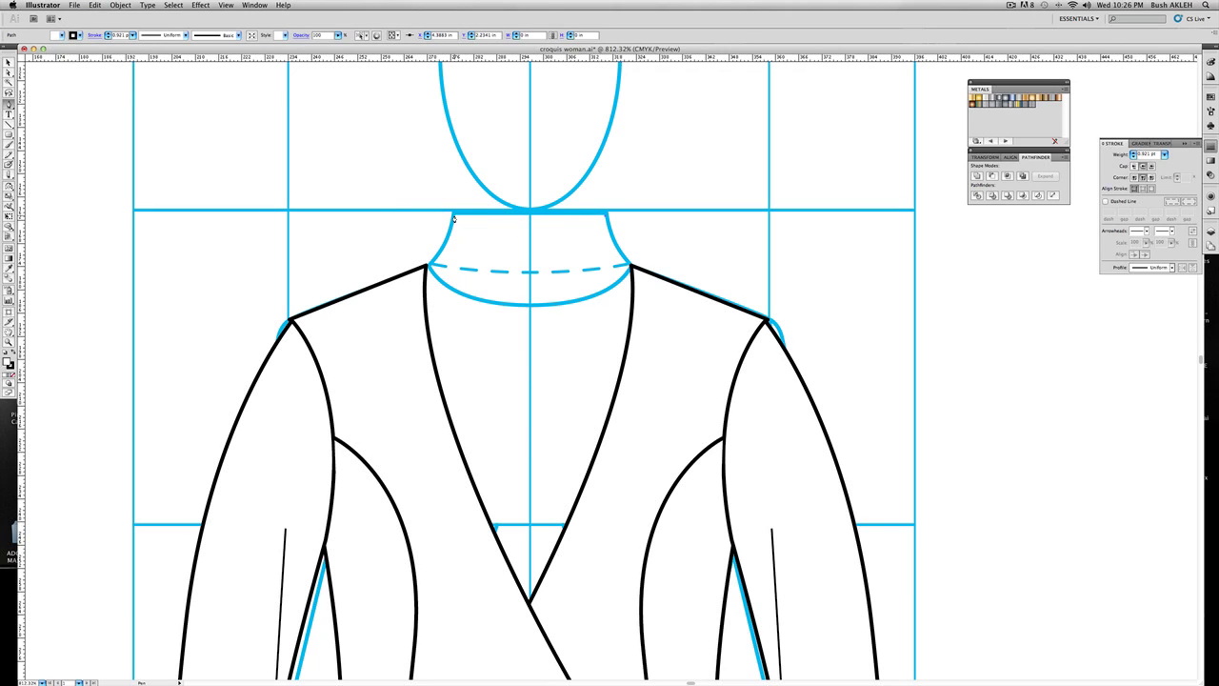
{"action": "left_click_drag", "start_coordinate": [453, 218], "coordinate": [377, 205]}
Finish the collar: straight edge to the left shoulder, curved lower edge to the right, then close it
{"action": "scroll", "coordinate": [436, 214], "scroll_direction": "right", "scroll_amount": 1}
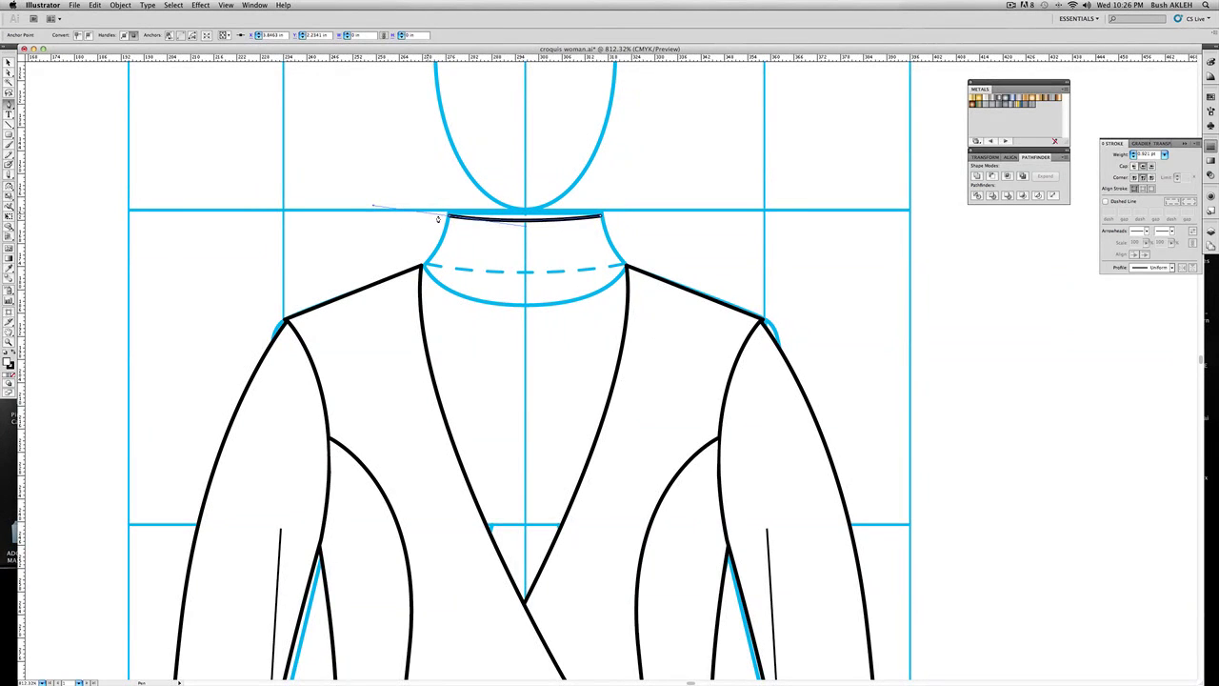
{"action": "left_click", "coordinate": [448, 217]}
{"action": "left_click", "coordinate": [397, 275]}
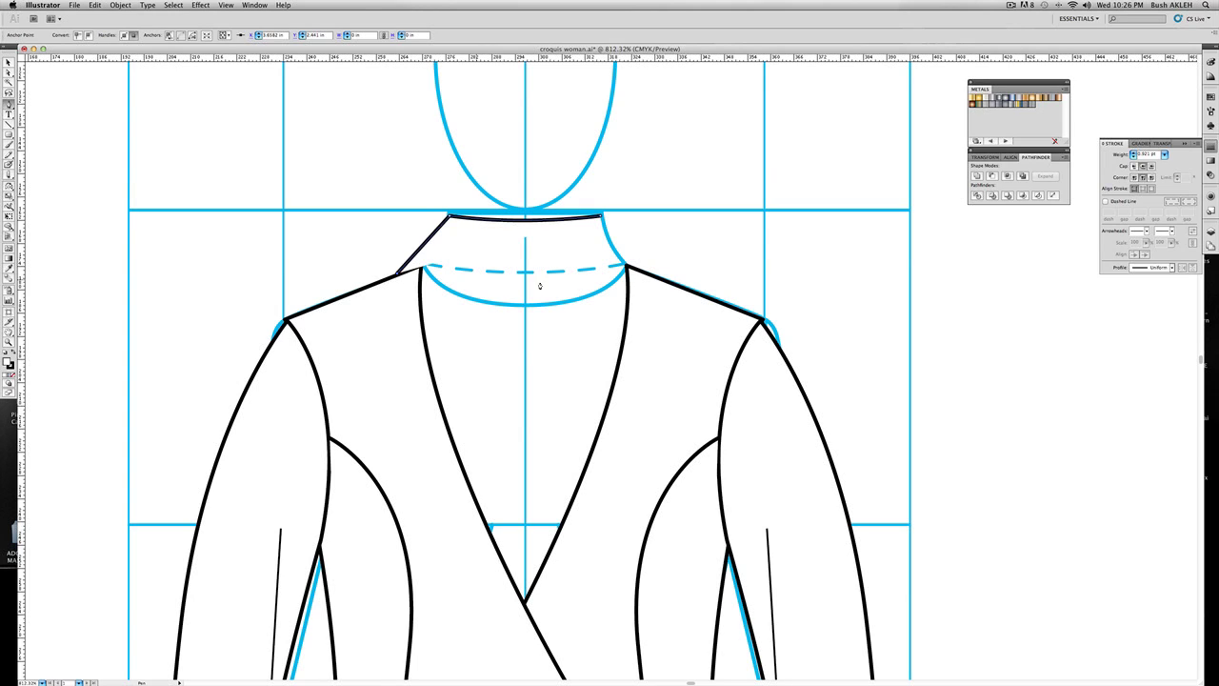
{"action": "left_click", "coordinate": [664, 281], "text": "super"}
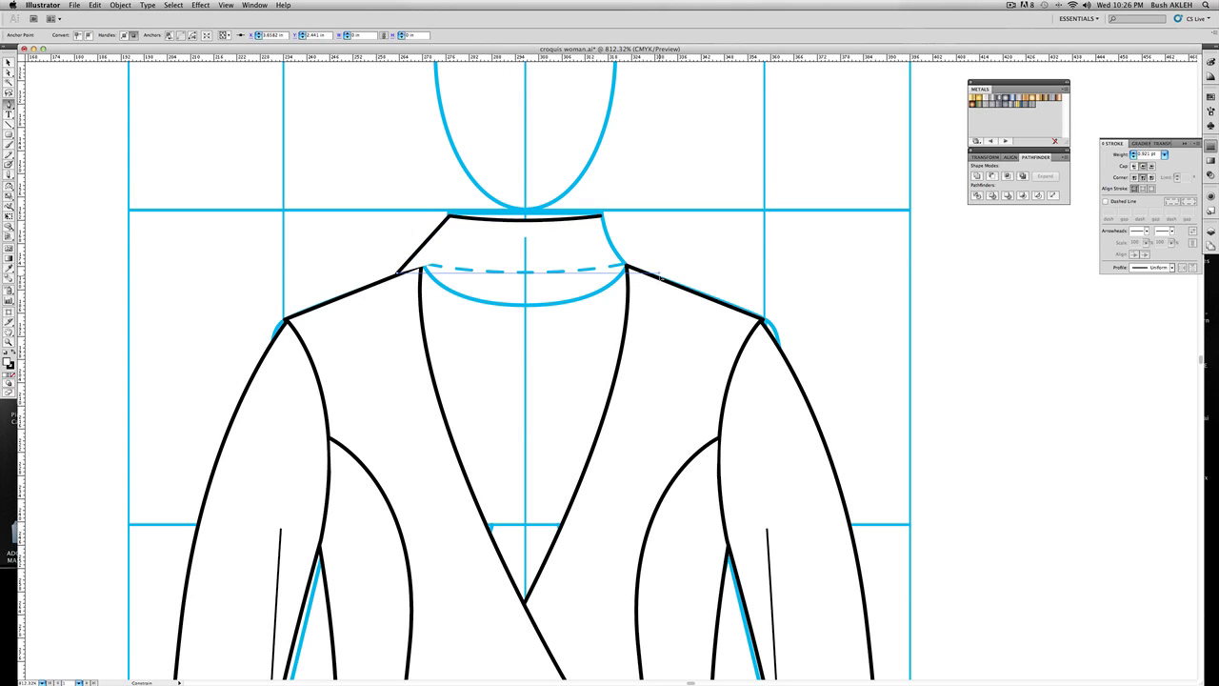
{"action": "left_click", "coordinate": [660, 276]}
{"action": "left_click_drag", "start_coordinate": [653, 278], "coordinate": [780, 260]}
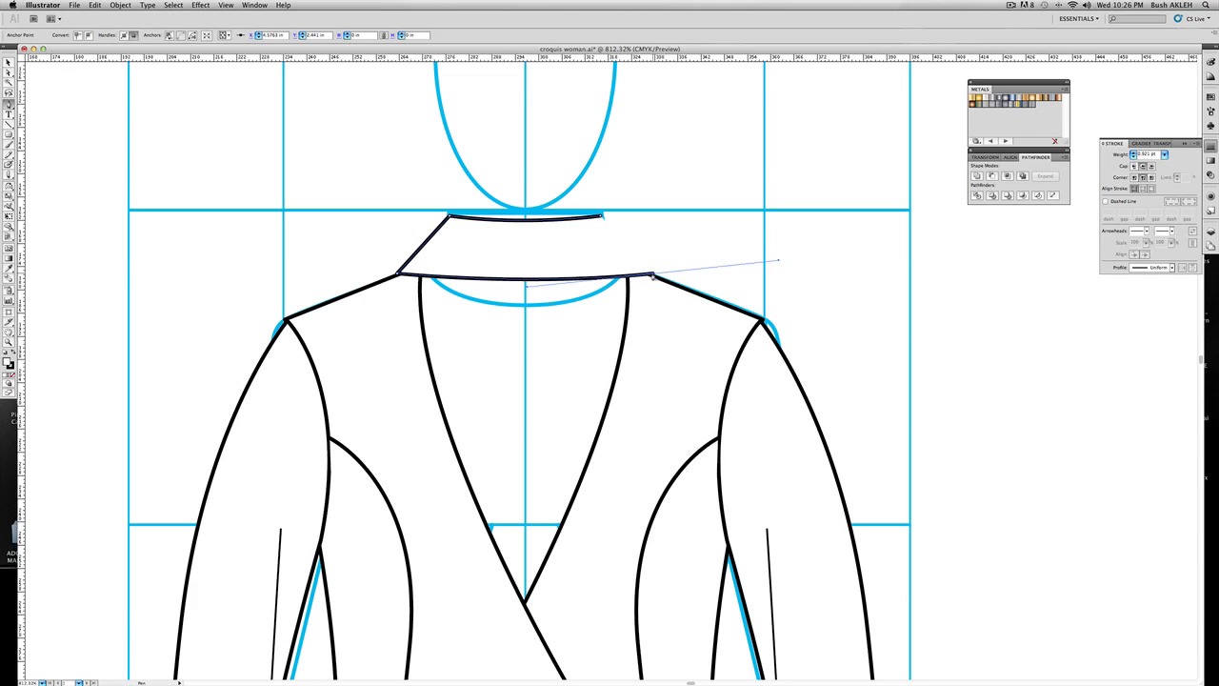
{"action": "left_click", "coordinate": [654, 277]}
{"action": "left_click", "coordinate": [600, 218]}
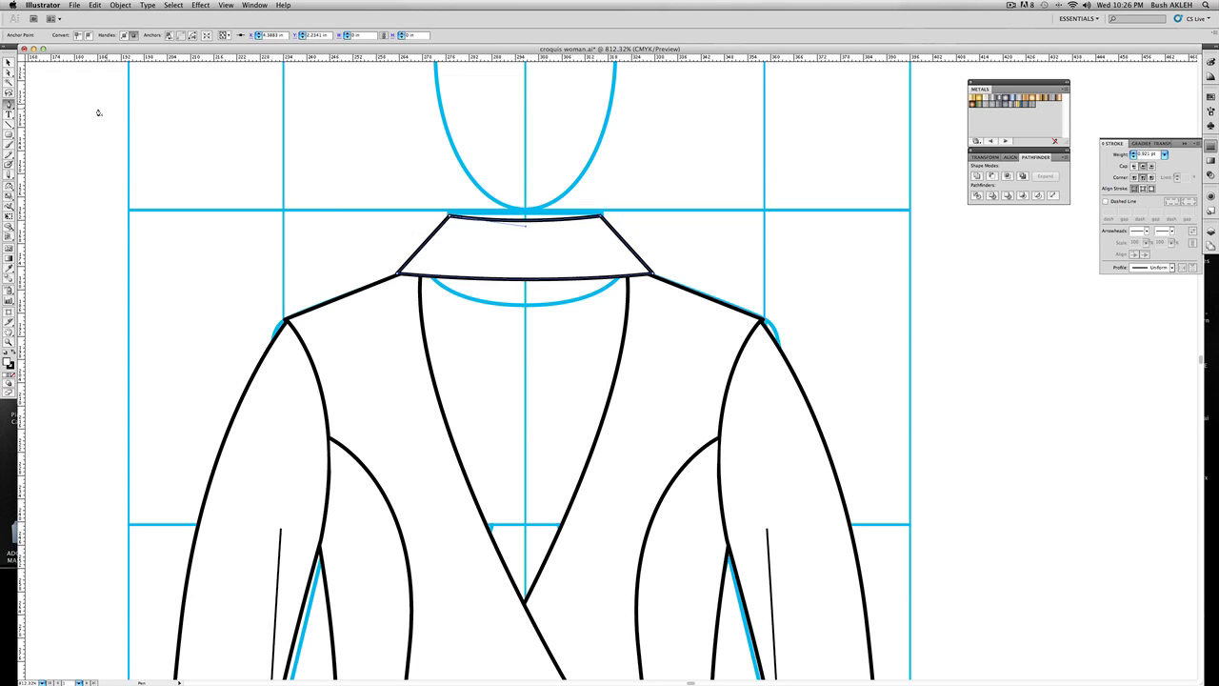
{"action": "left_click", "coordinate": [8, 63]}
{"action": "left_click", "coordinate": [402, 164]}
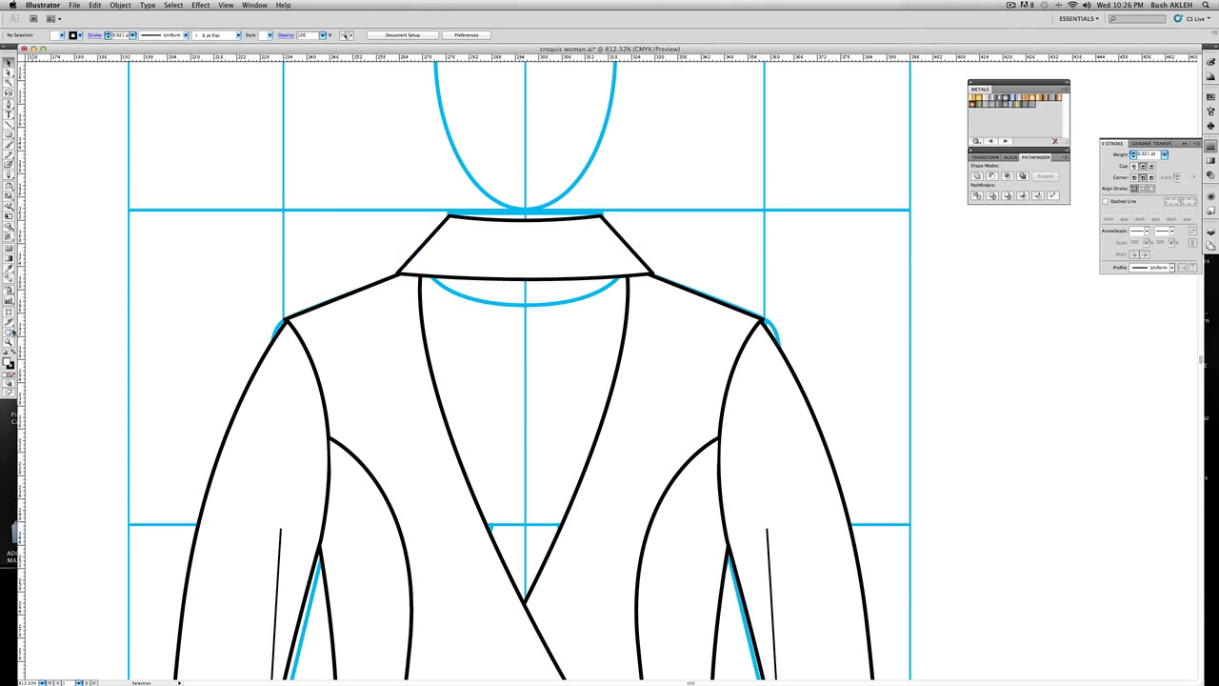
Start the left lapel at the collar's corner and build its outward notch
{"action": "key", "text": "z"}
{"action": "left_click", "coordinate": [557, 450], "text": "alt"}
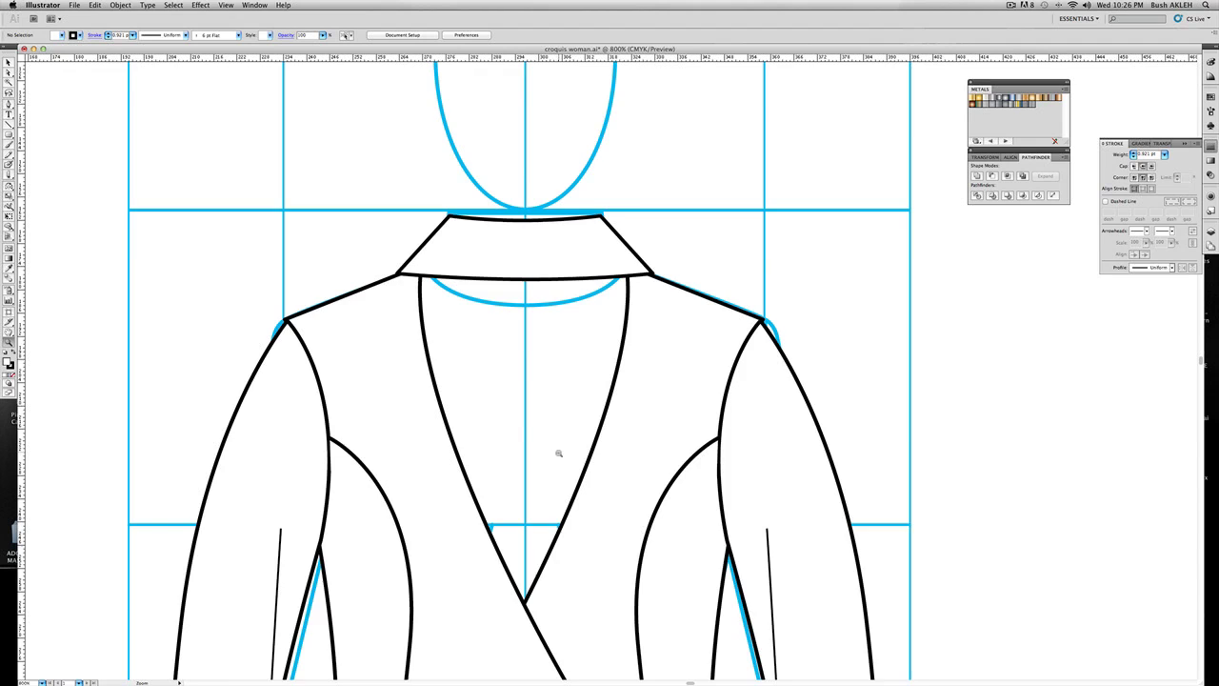
{"action": "key", "text": "super+minus"}
{"action": "scroll", "coordinate": [493, 251], "scroll_direction": "down", "scroll_amount": 2}
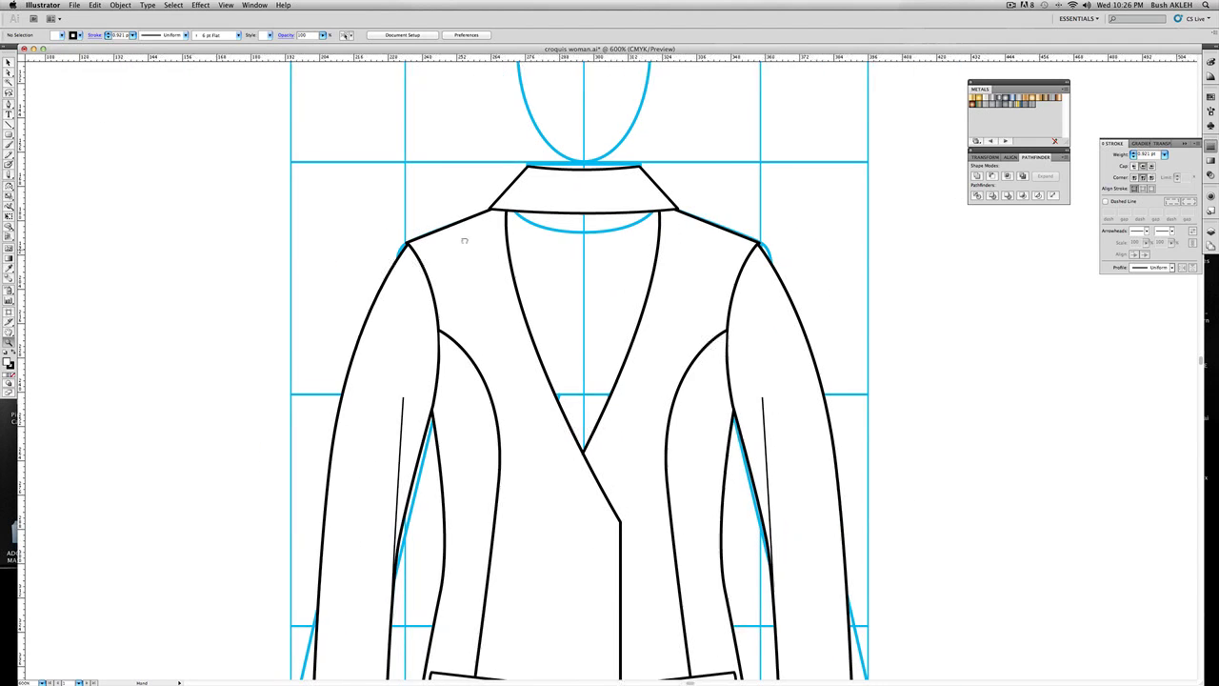
{"action": "left_click", "coordinate": [8, 103]}
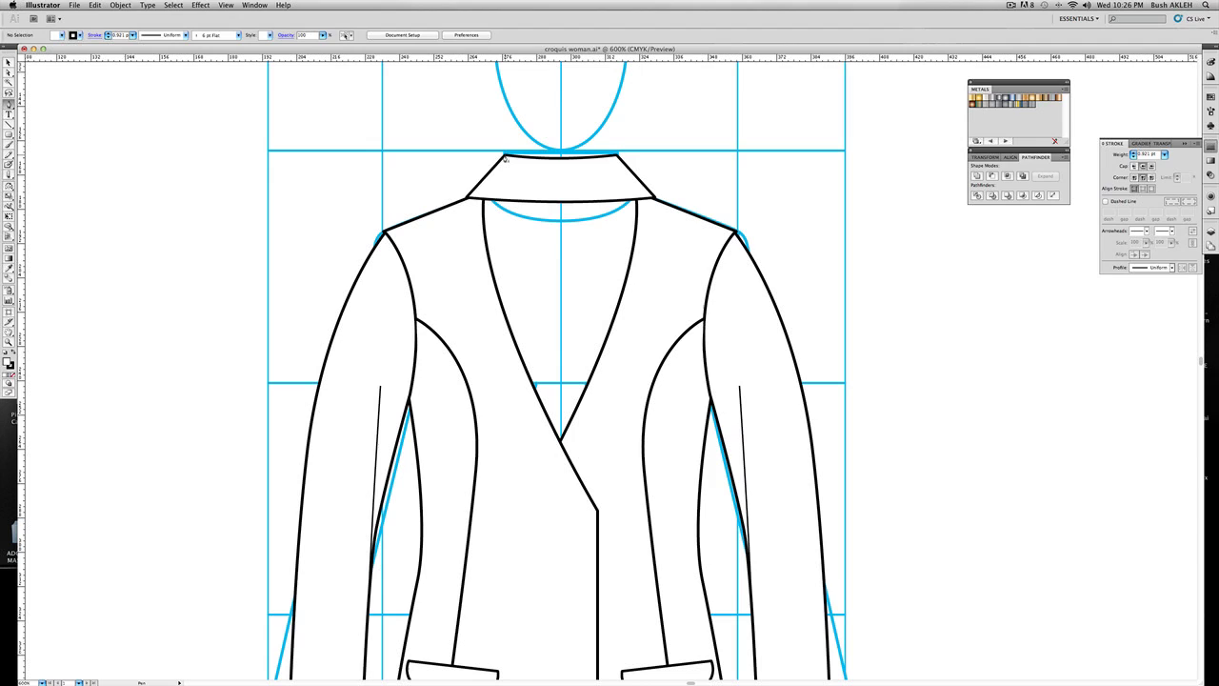
{"action": "left_click", "coordinate": [451, 198]}
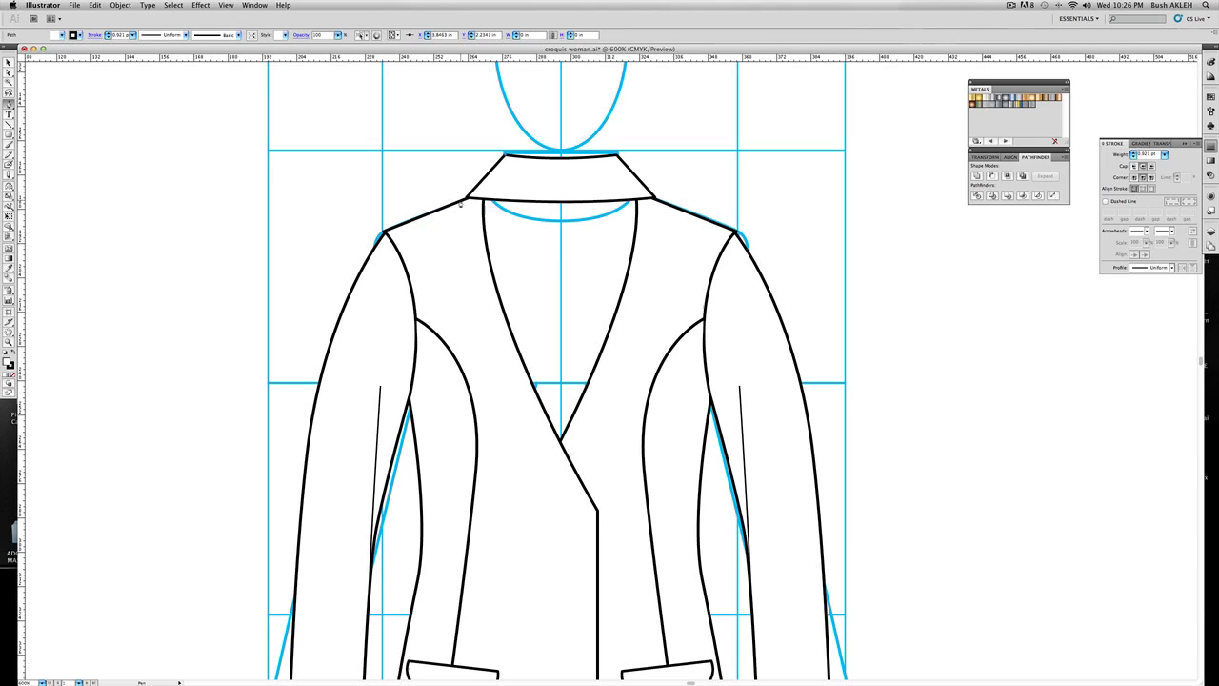
{"action": "left_click", "coordinate": [460, 201]}
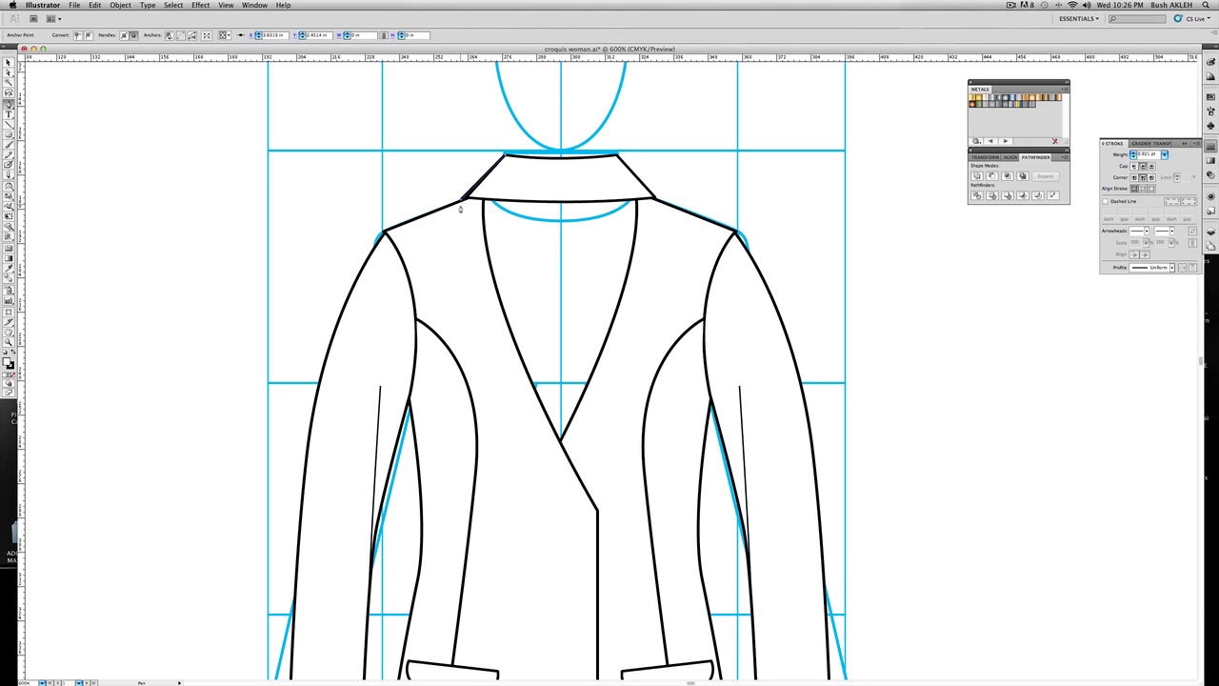
{"action": "left_click", "coordinate": [439, 259]}
{"action": "left_click", "coordinate": [469, 264]}
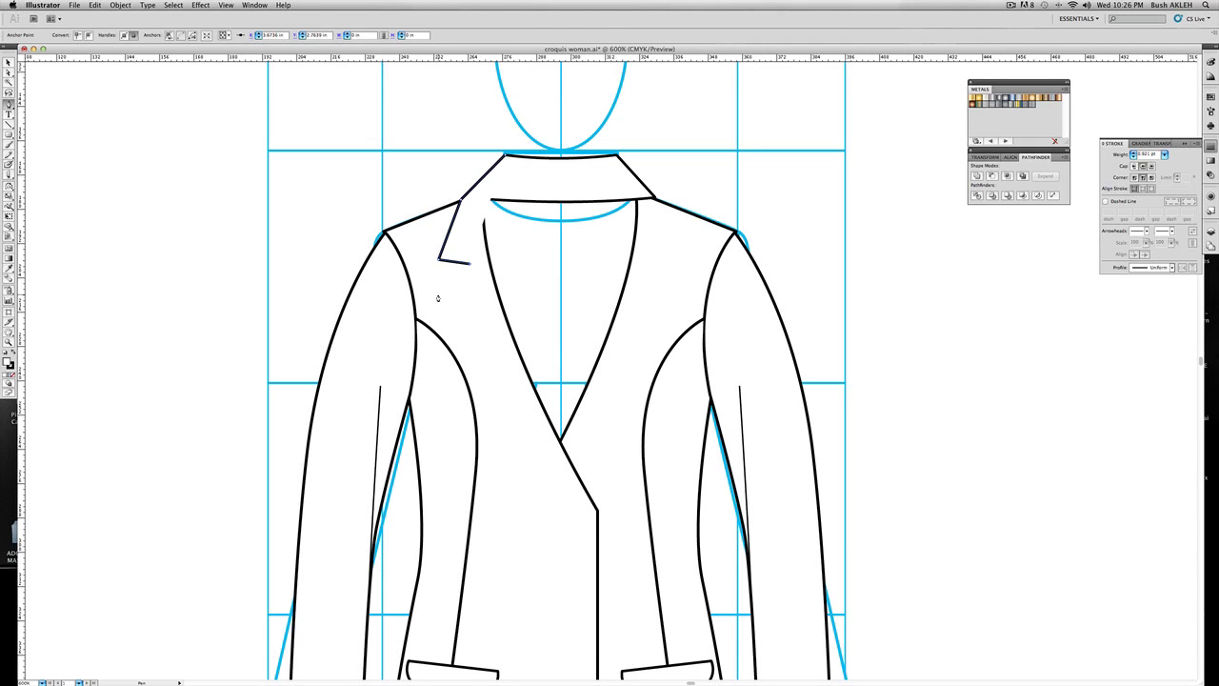
{"action": "left_click", "coordinate": [439, 297]}
Curve the lapel's outer edge to the front opening, close the shape and bend its inner edge
{"action": "scroll", "coordinate": [506, 358], "scroll_direction": "down", "scroll_amount": 5}
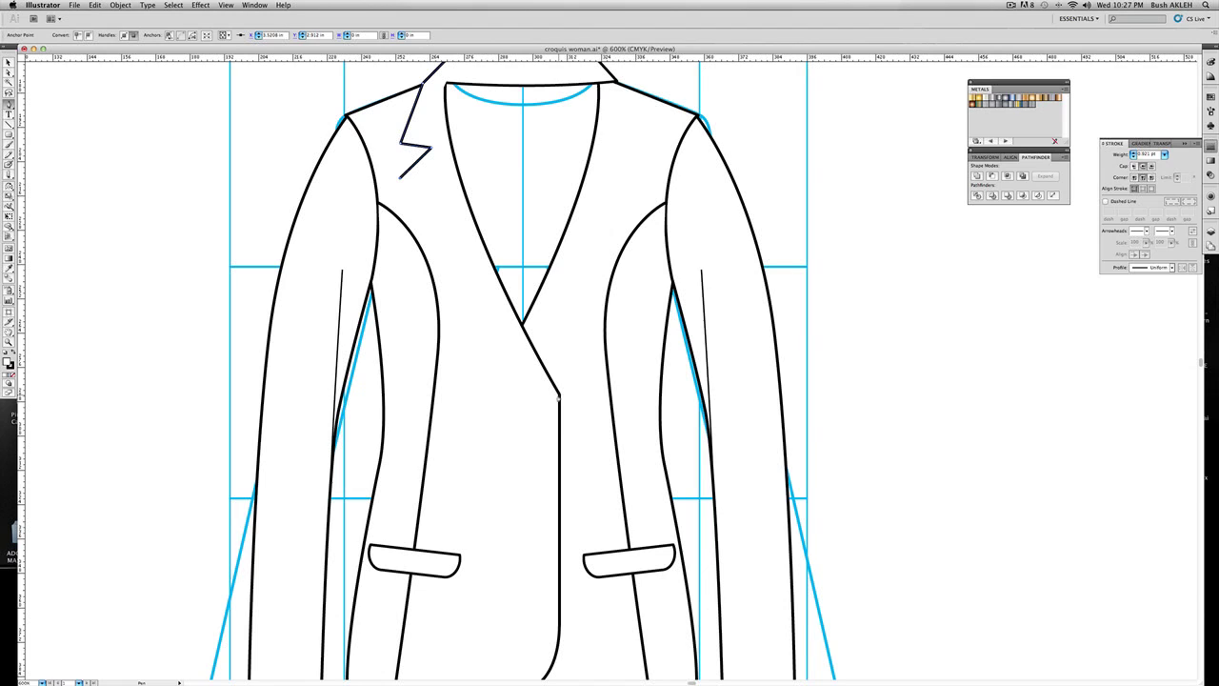
{"action": "left_click_drag", "start_coordinate": [559, 398], "coordinate": [698, 494]}
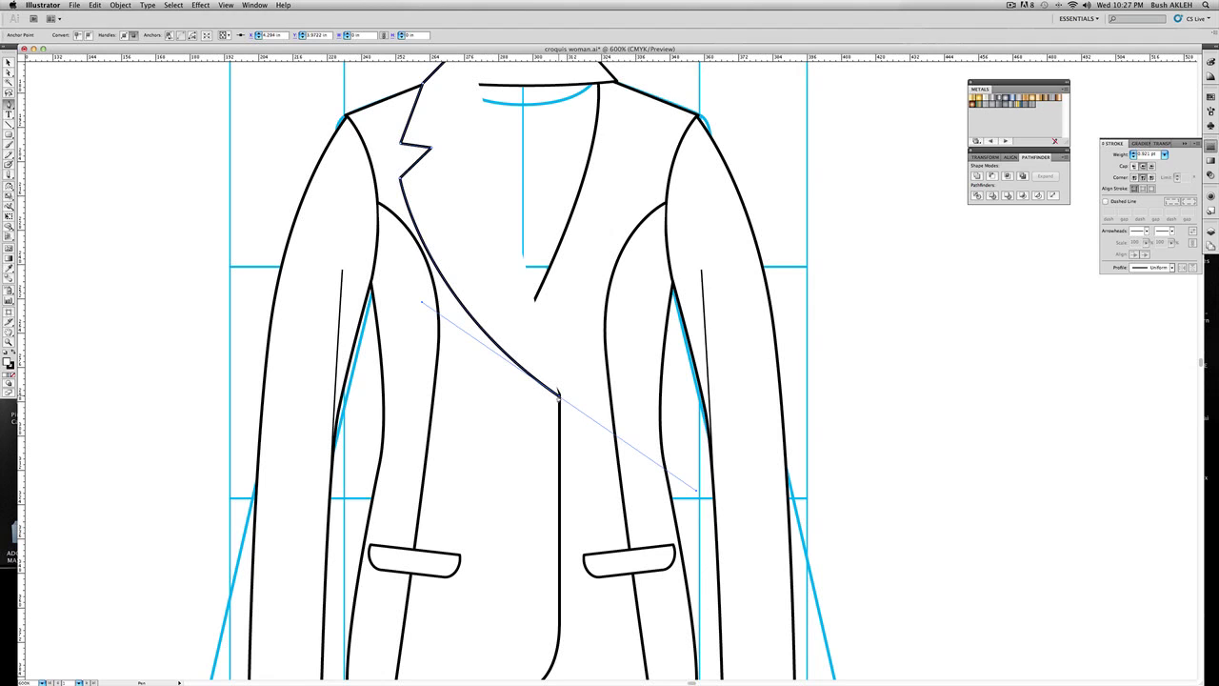
{"action": "left_click", "coordinate": [560, 399]}
{"action": "left_click_drag", "start_coordinate": [562, 270], "coordinate": [550, 458]}
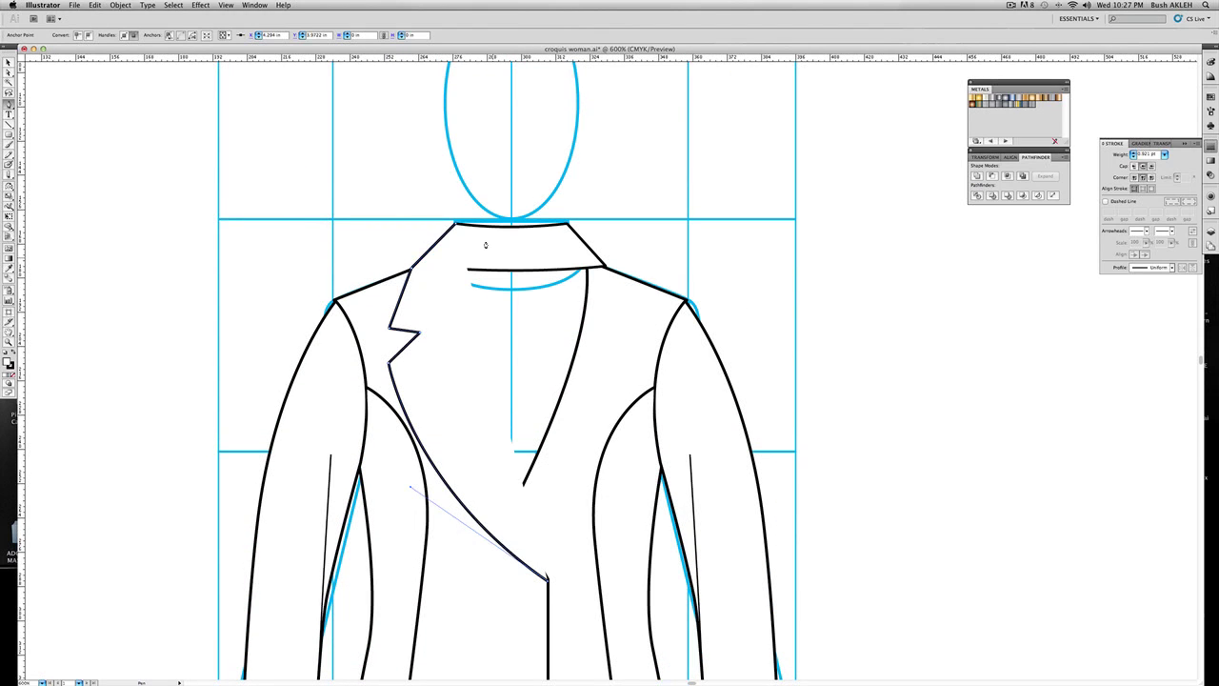
{"action": "left_click", "coordinate": [456, 226]}
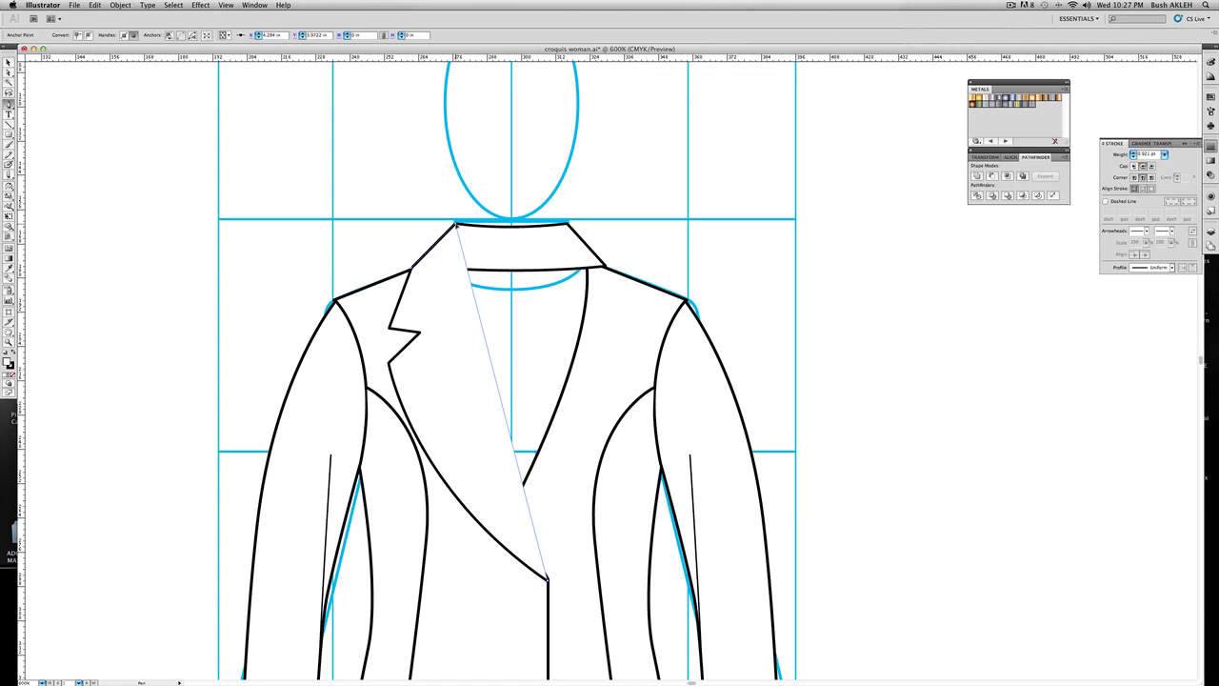
{"action": "left_click_drag", "start_coordinate": [455, 225], "coordinate": [497, 154]}
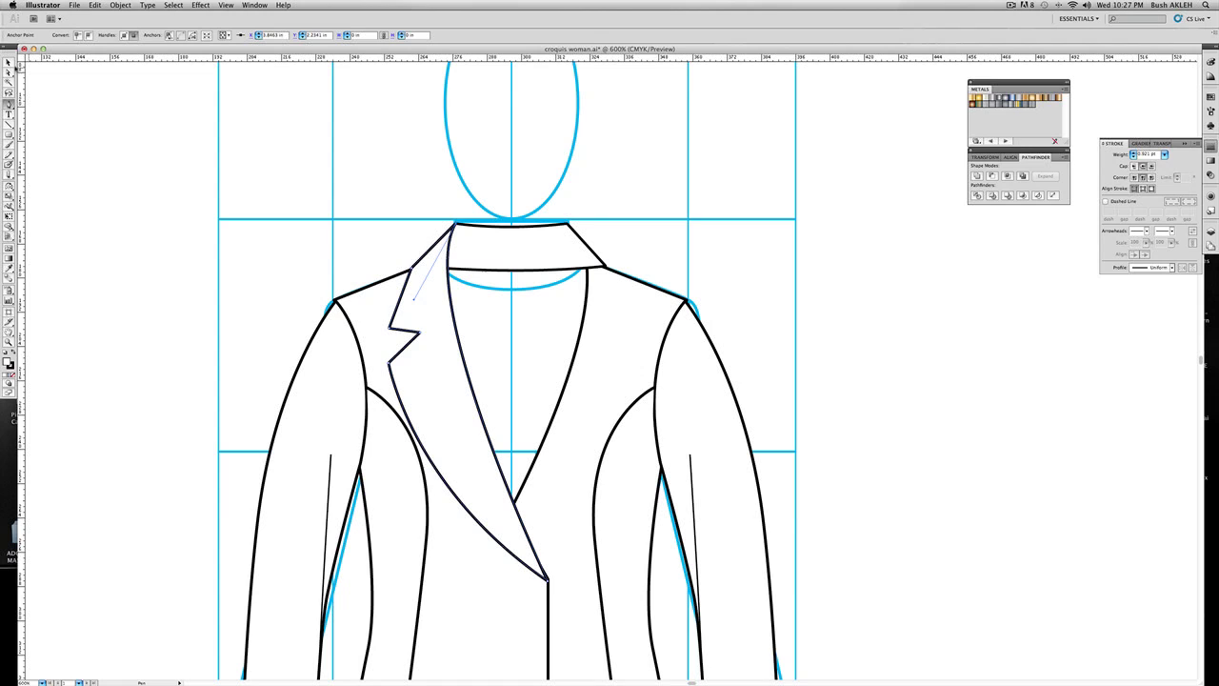
{"action": "left_click", "coordinate": [9, 72]}
Move the left lapel notch's lower anchor up and to the right to refine the notch
{"action": "left_click", "coordinate": [354, 176]}
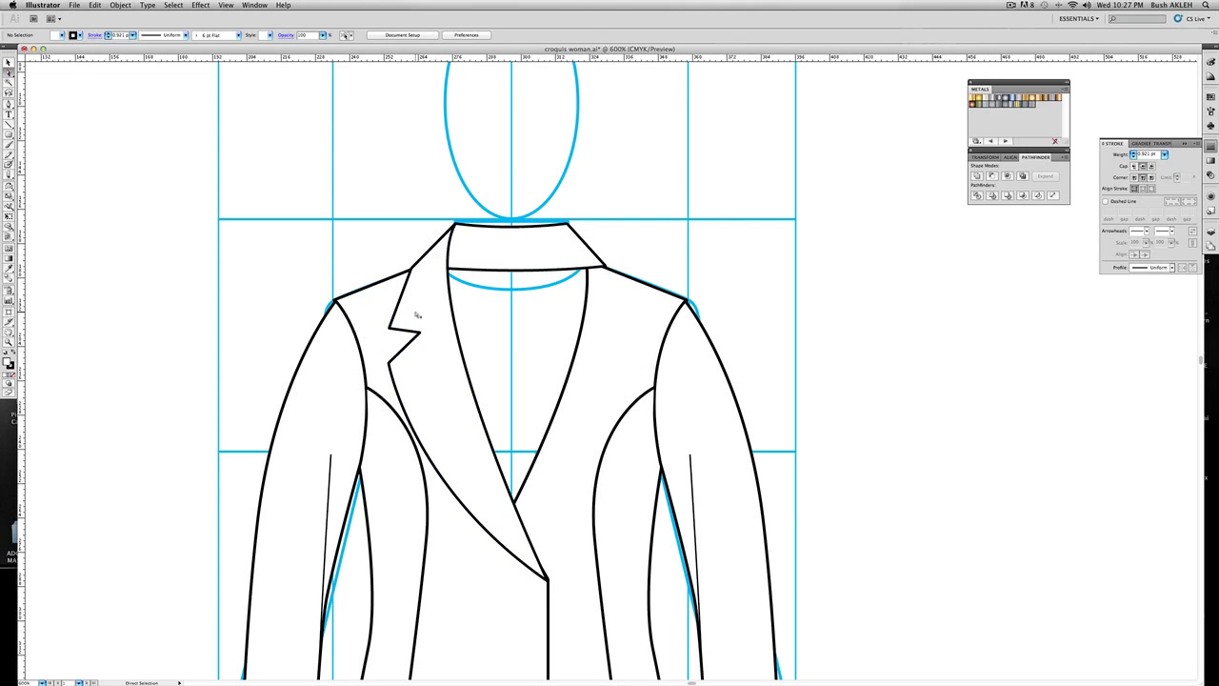
{"action": "left_click_drag", "start_coordinate": [391, 366], "coordinate": [419, 337]}
{"action": "left_click", "coordinate": [283, 294]}
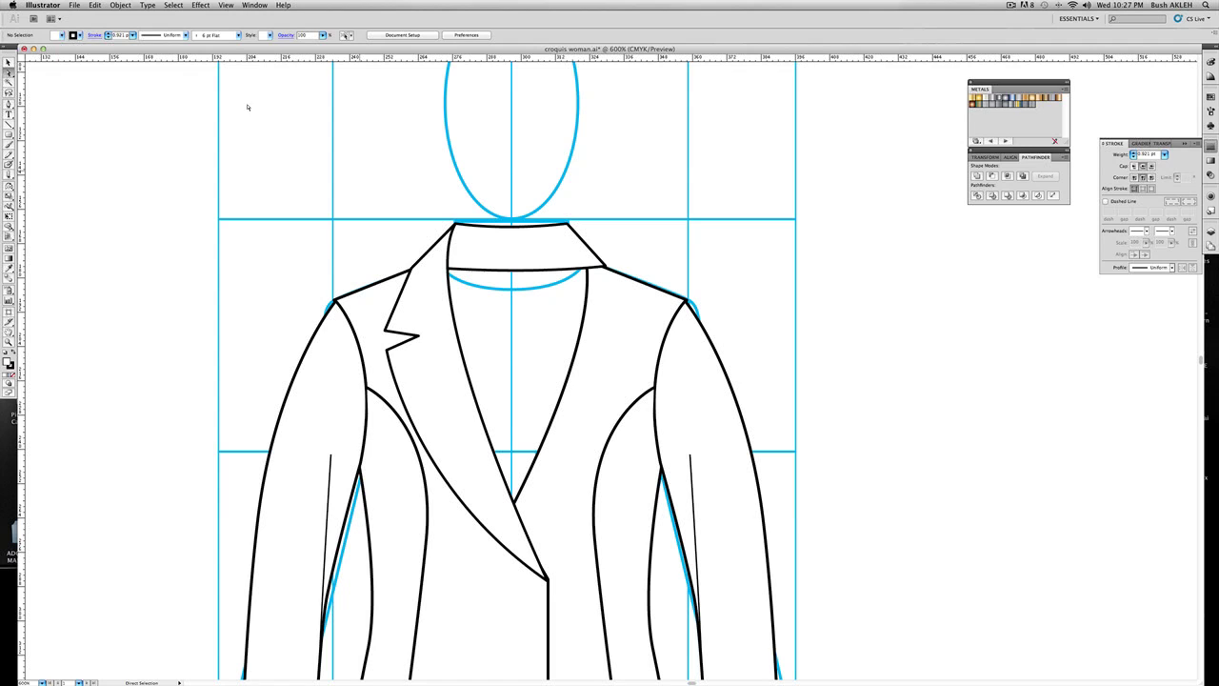
Make a vertical mirrored copy of the left lapel, move it to the right front, and select the right lapel and sleeve paths
{"action": "left_click", "coordinate": [9, 63]}
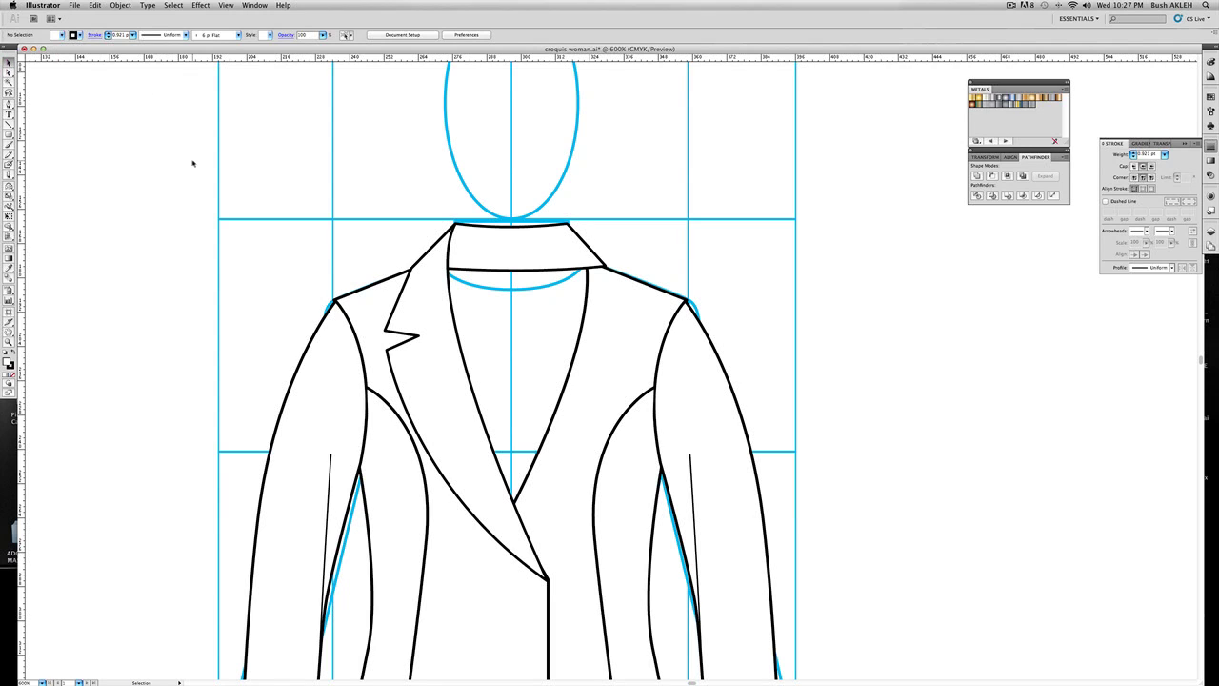
{"action": "left_click", "coordinate": [457, 400]}
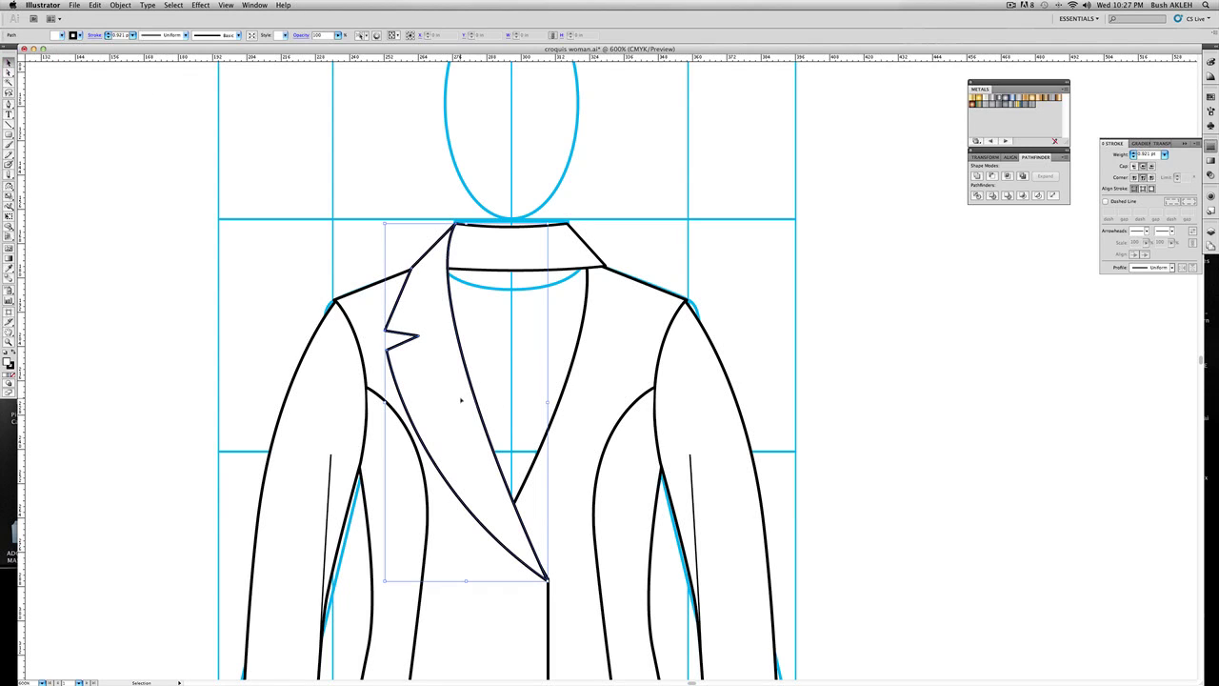
{"action": "double_click", "coordinate": [8, 188]}
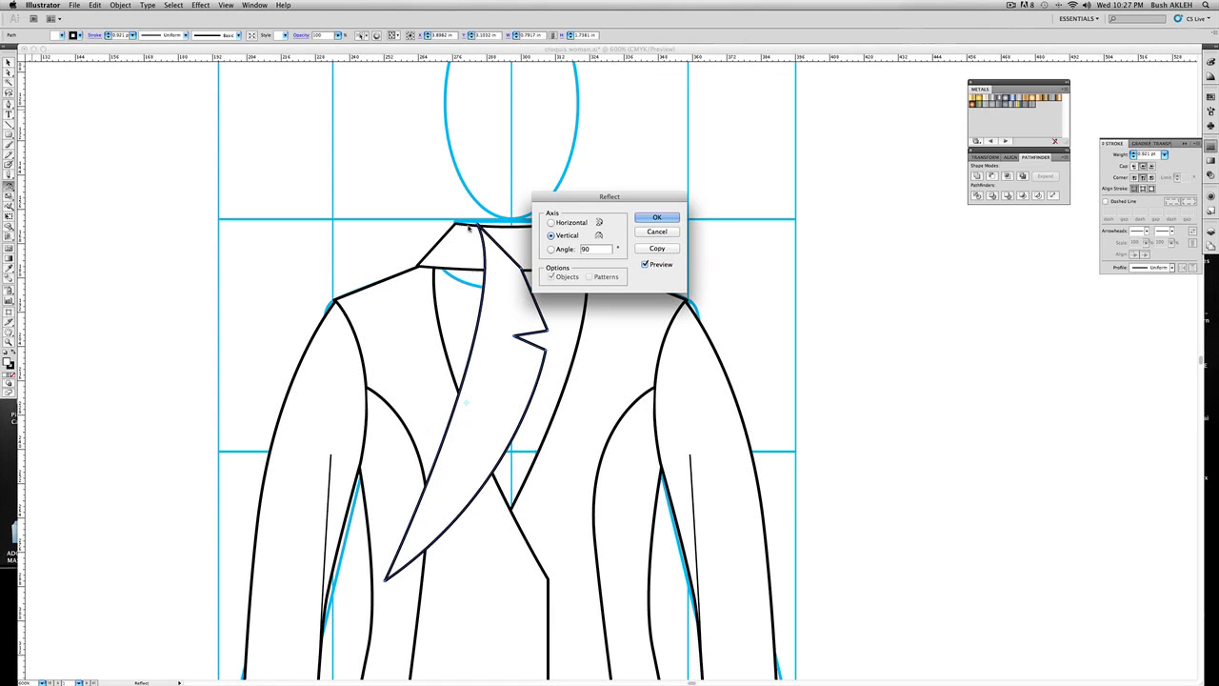
{"action": "left_click", "coordinate": [657, 247]}
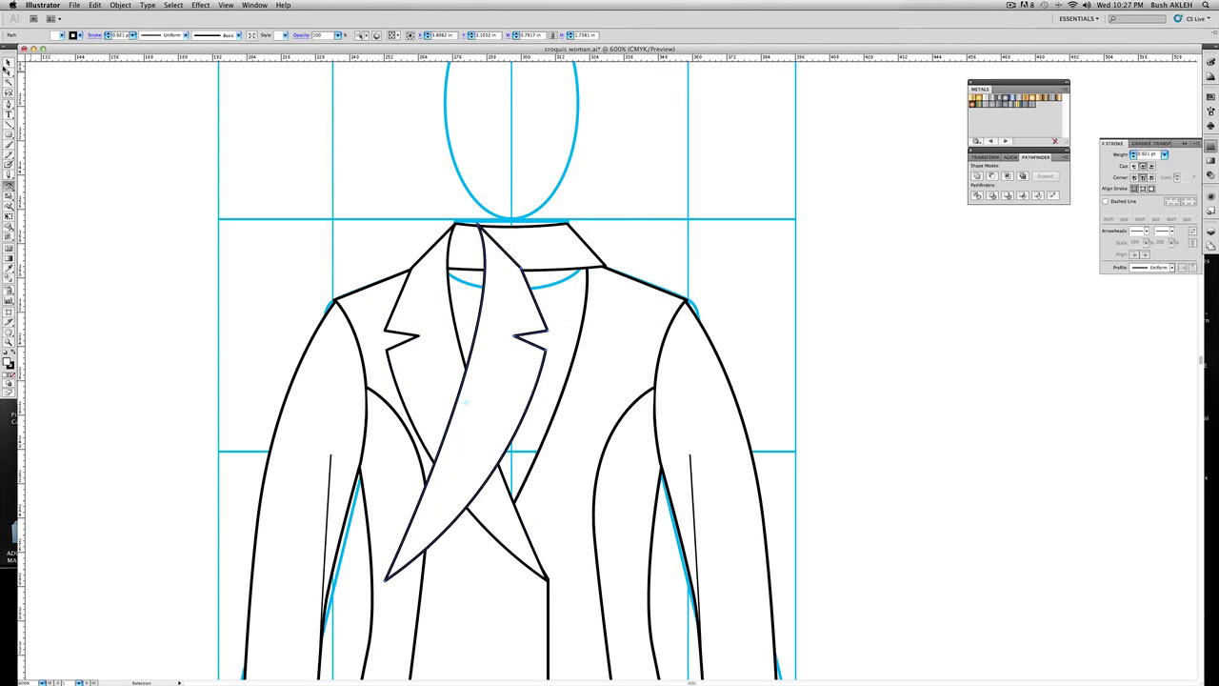
{"action": "key", "text": "v"}
{"action": "left_click_drag", "start_coordinate": [489, 320], "coordinate": [581, 320]}
{"action": "left_click_drag", "start_coordinate": [689, 241], "coordinate": [601, 373]}
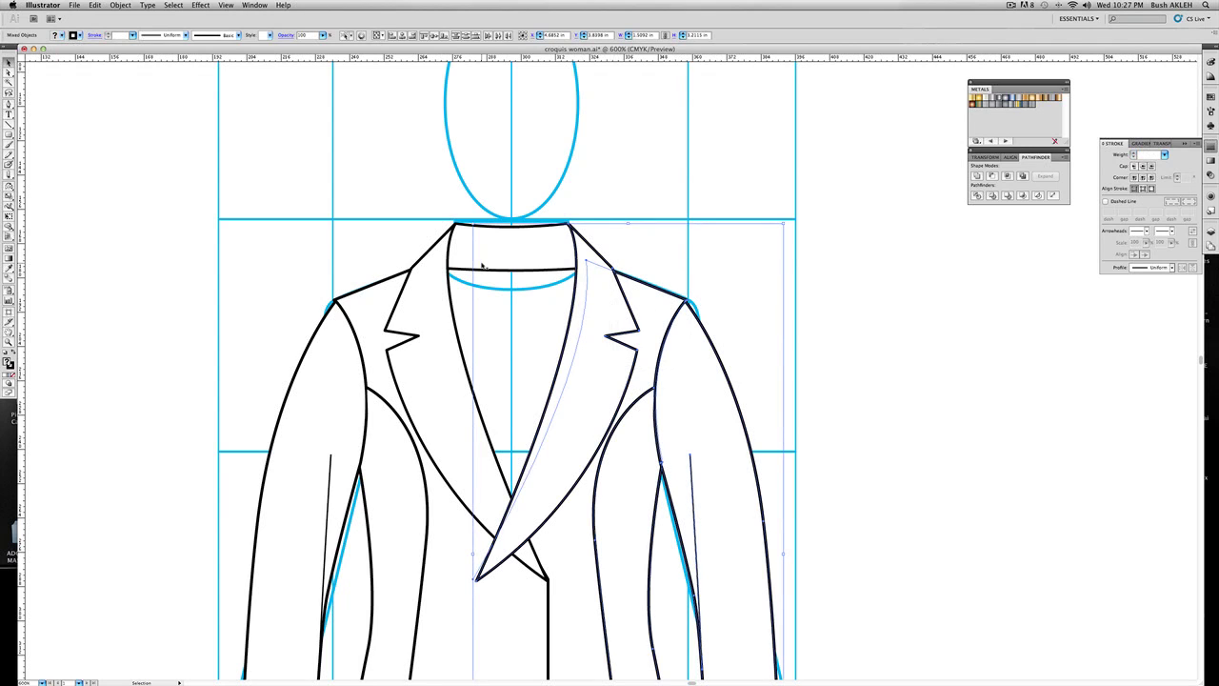
With the collar line added, send the right-side paths to back, then bring them forward above the template
{"action": "left_click", "coordinate": [543, 267], "text": "shift"}
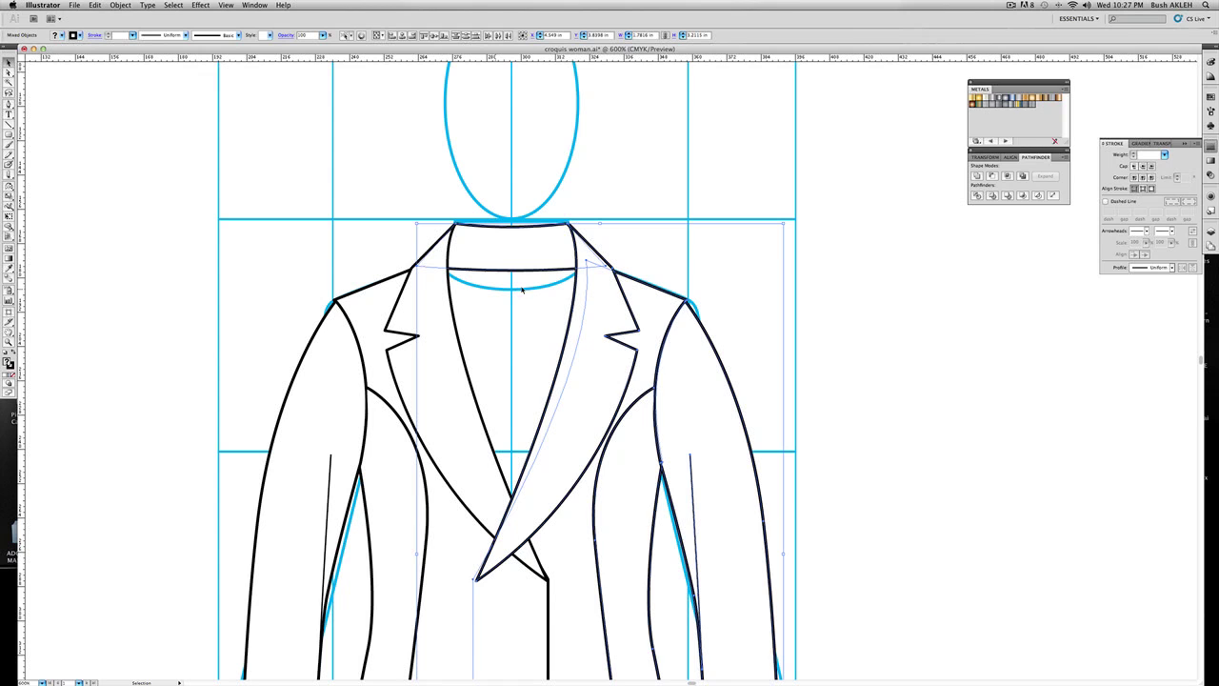
{"action": "right_click", "coordinate": [605, 311]}
{"action": "mouse_move", "coordinate": [657, 385]}
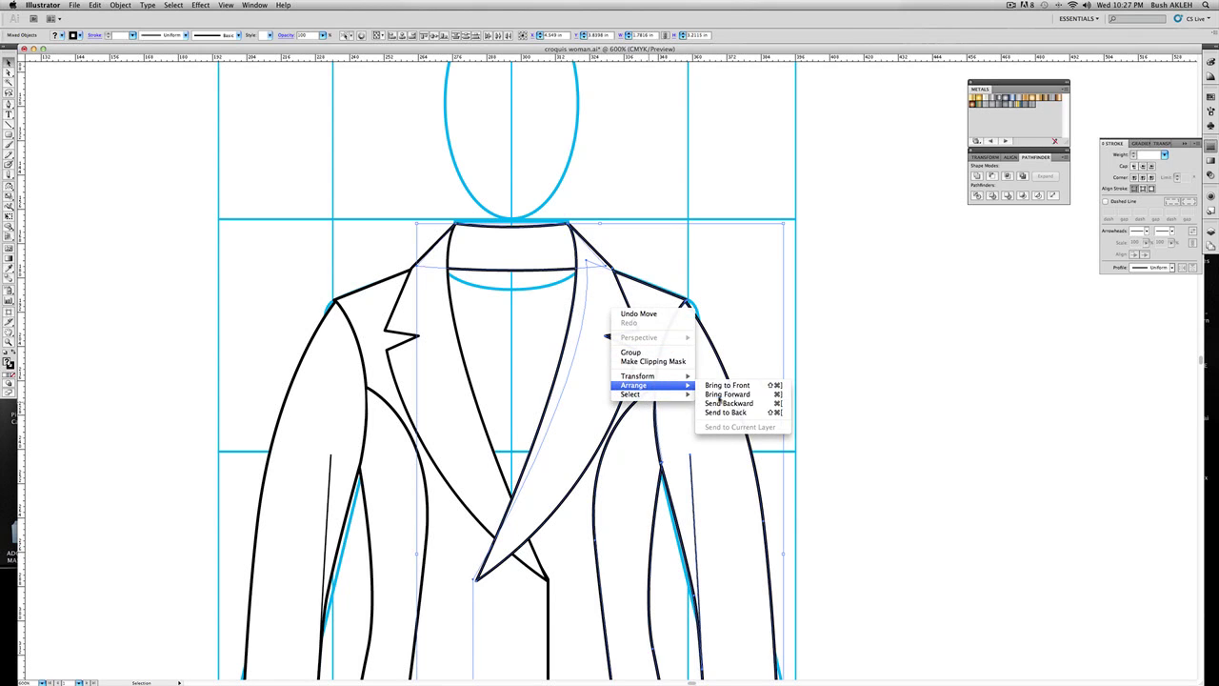
{"action": "left_click", "coordinate": [737, 414]}
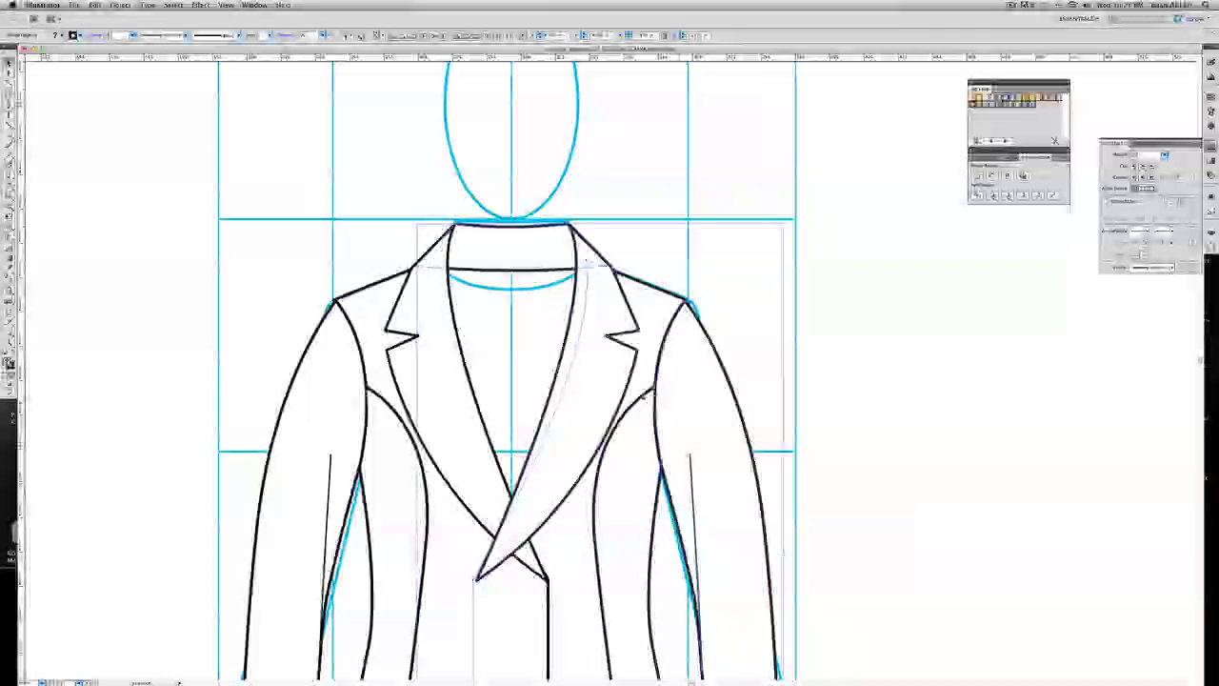
{"action": "right_click", "coordinate": [616, 364]}
{"action": "mouse_move", "coordinate": [667, 440]}
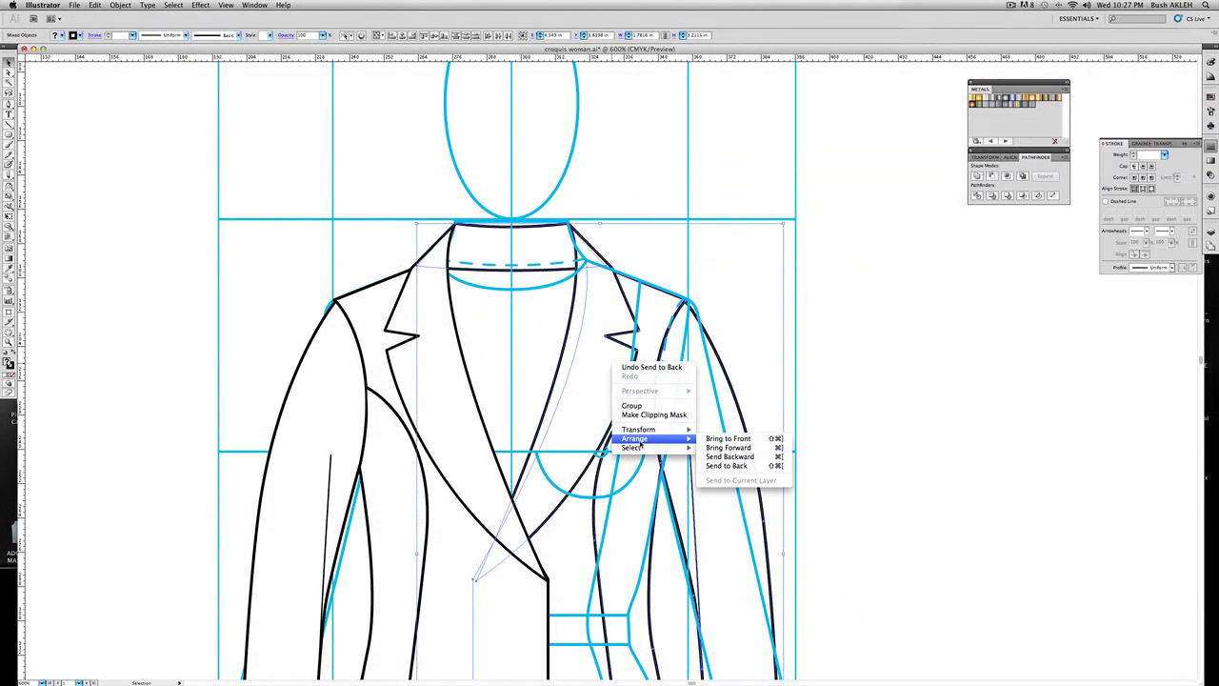
{"action": "left_click", "coordinate": [740, 448]}
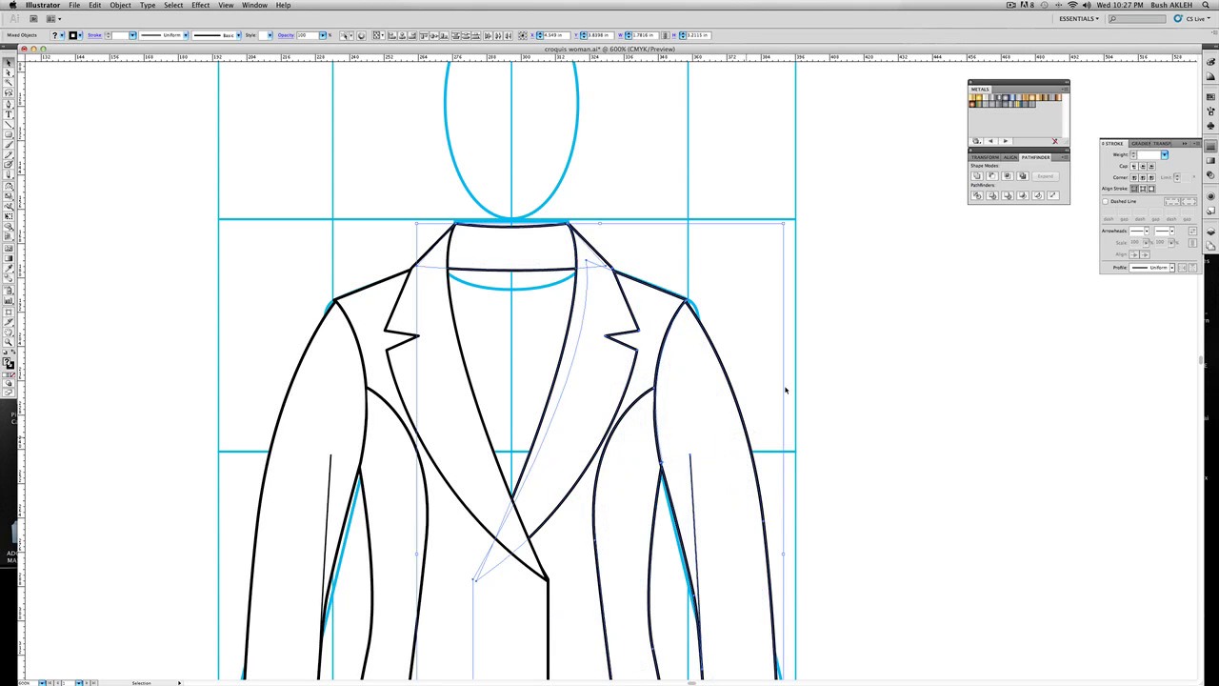
{"action": "left_click", "coordinate": [843, 321]}
Zoom out to 300% and pan right to frame the entire blazer and legs
{"action": "left_click", "coordinate": [8, 340]}
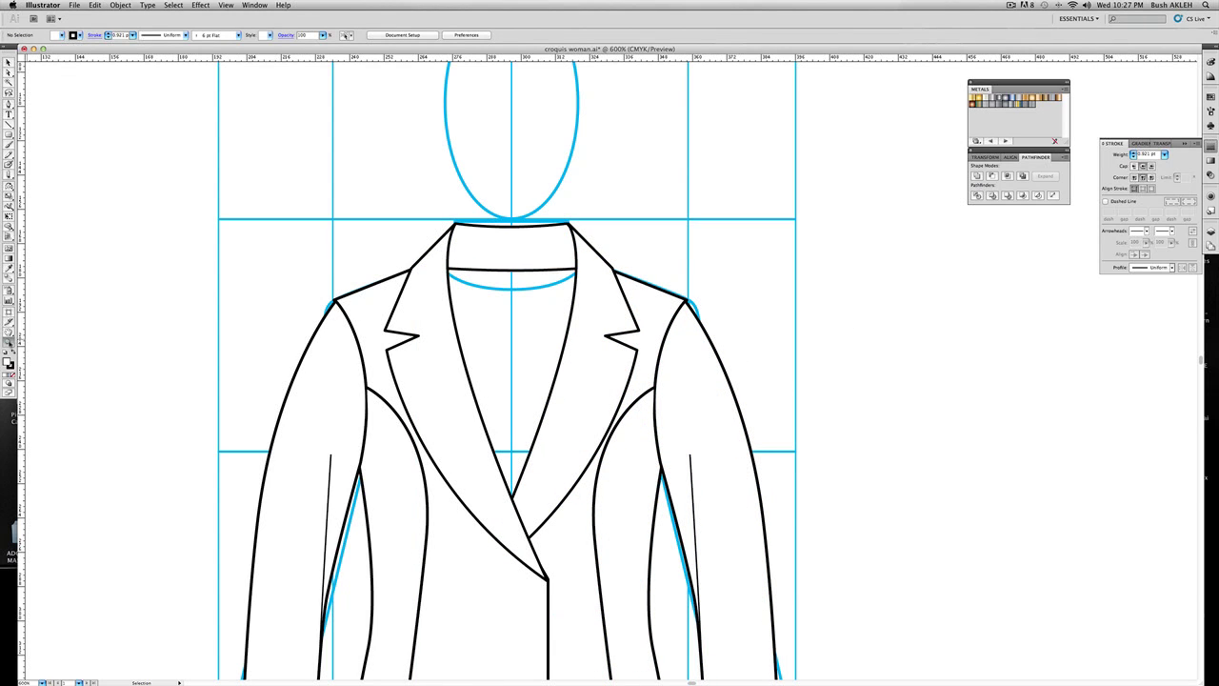
{"action": "left_click", "coordinate": [601, 432], "text": "alt"}
{"action": "left_click", "coordinate": [673, 495], "text": "alt"}
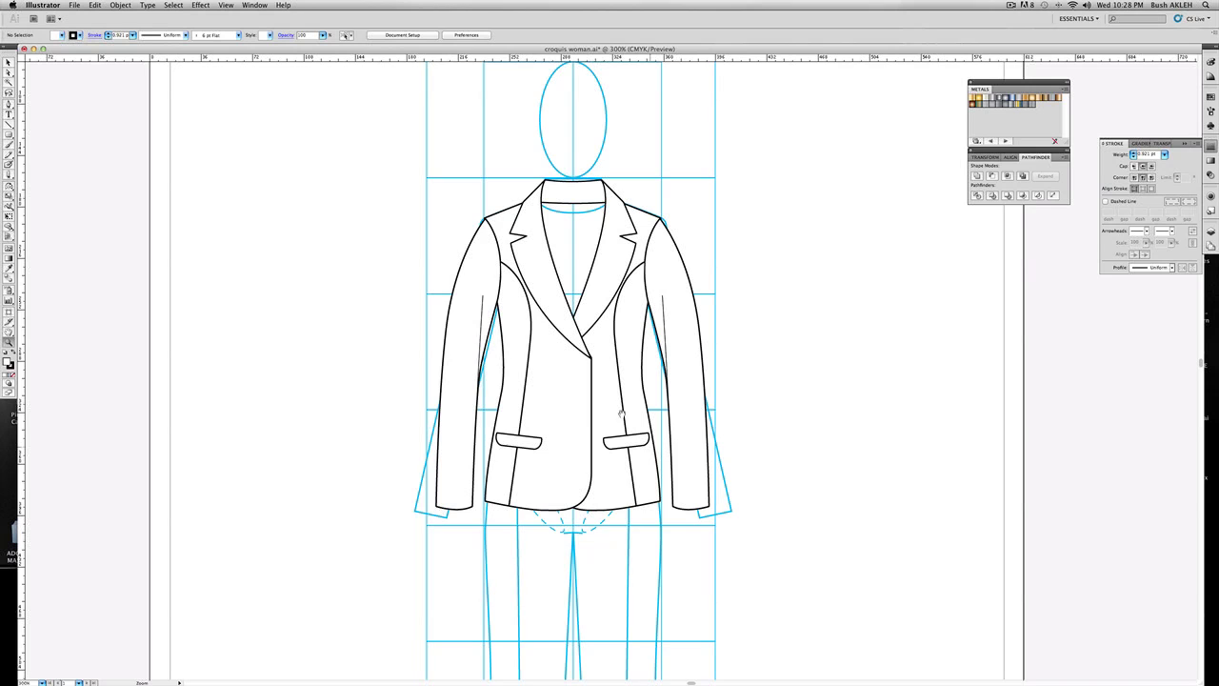
{"action": "scroll", "coordinate": [622, 414], "scroll_direction": "right", "scroll_amount": 3}
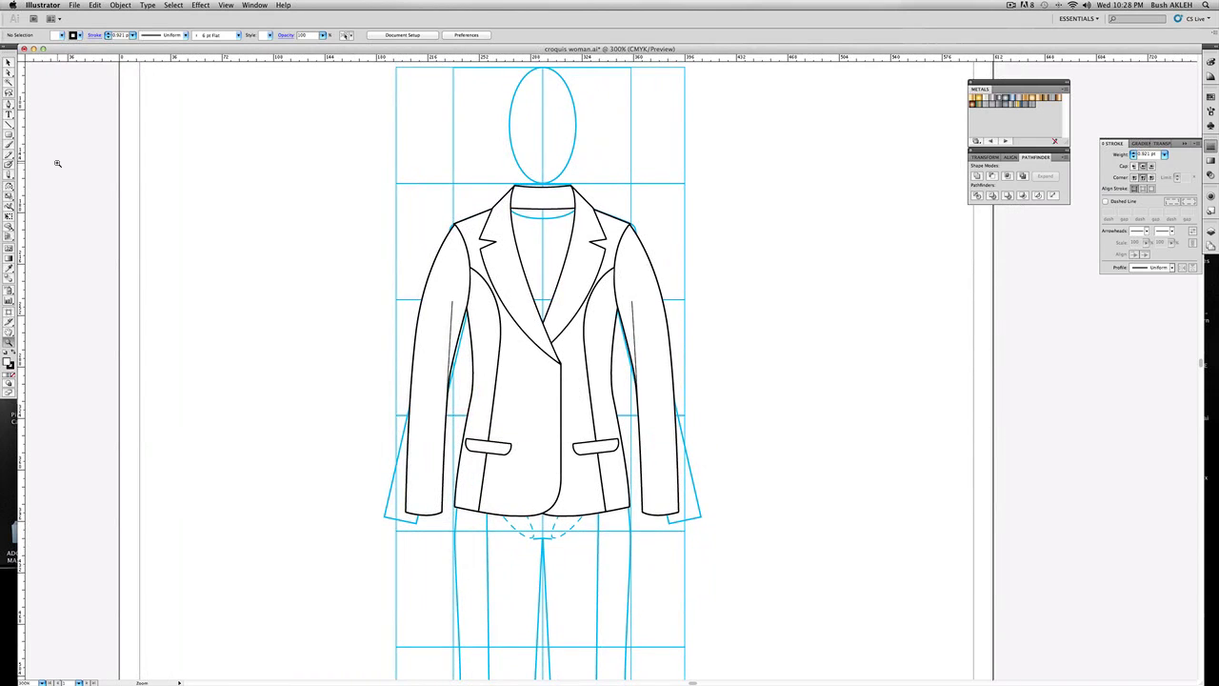
{"action": "left_click", "coordinate": [9, 63]}
{"action": "key", "text": "z"}
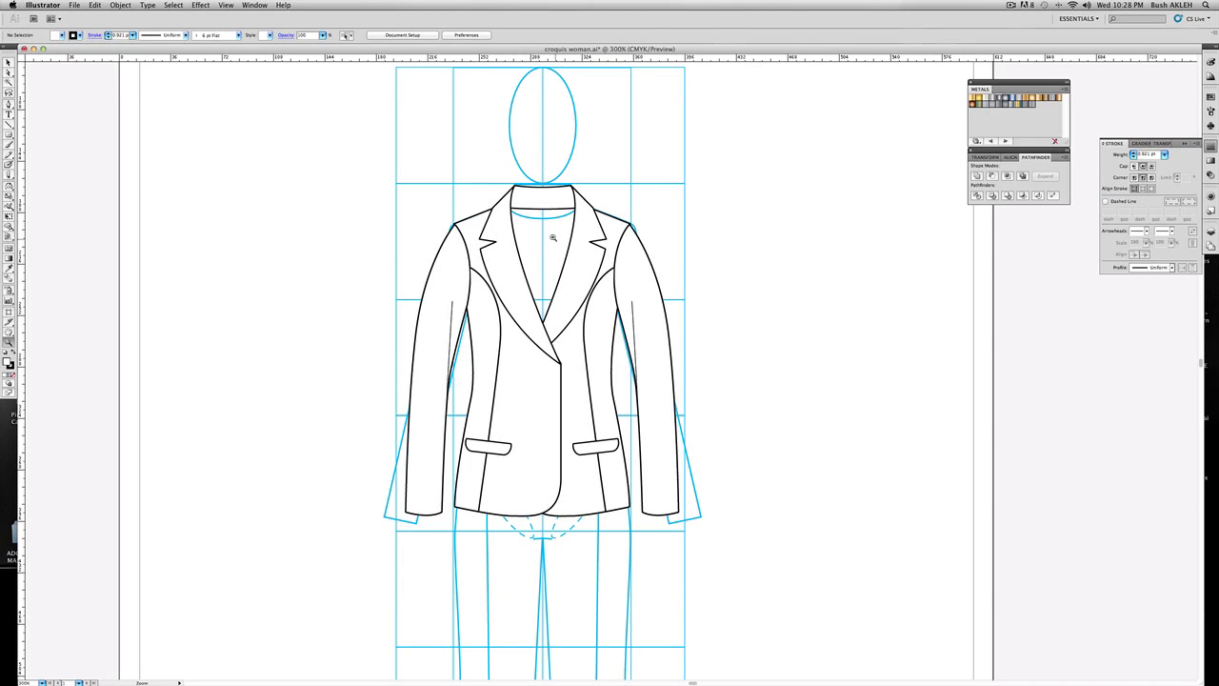